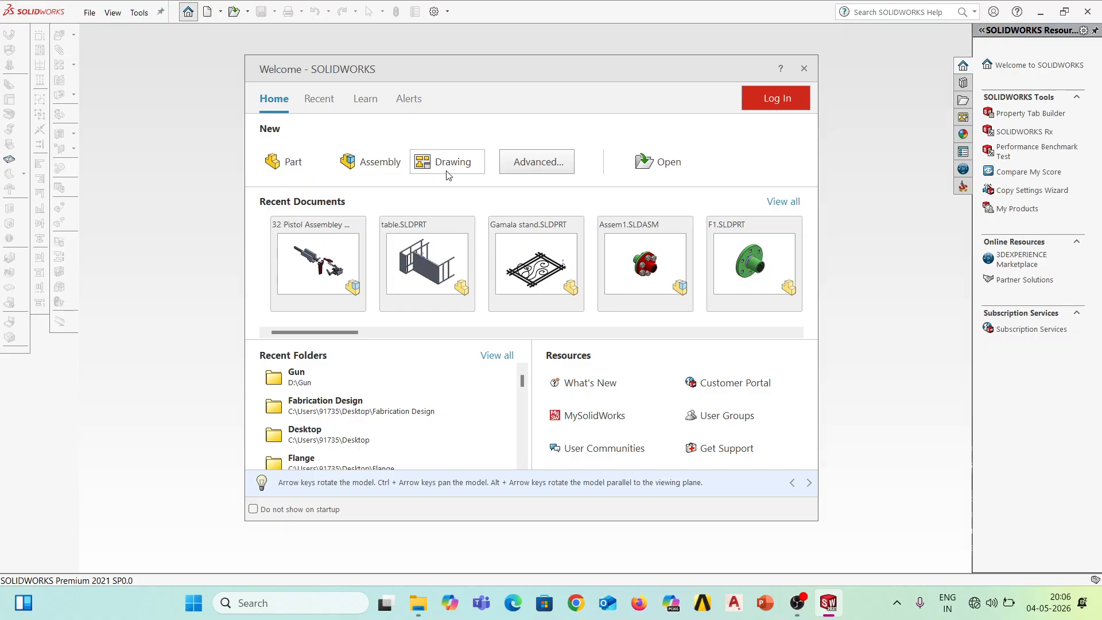
Create a new part document, continuing with a blank template.
left_click(294, 163)
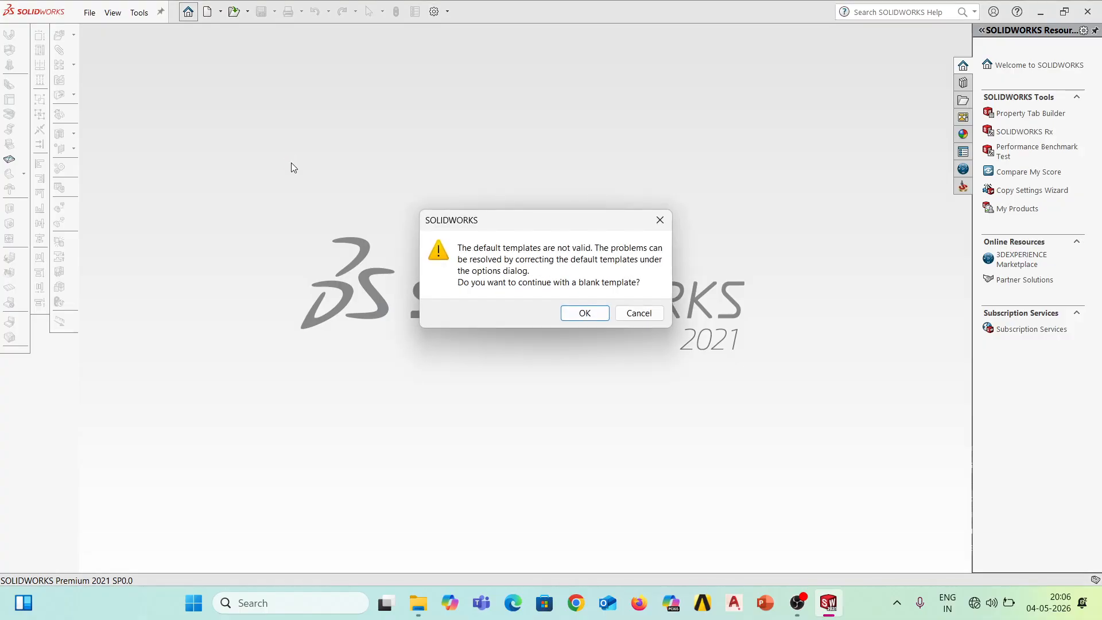
left_click(585, 313)
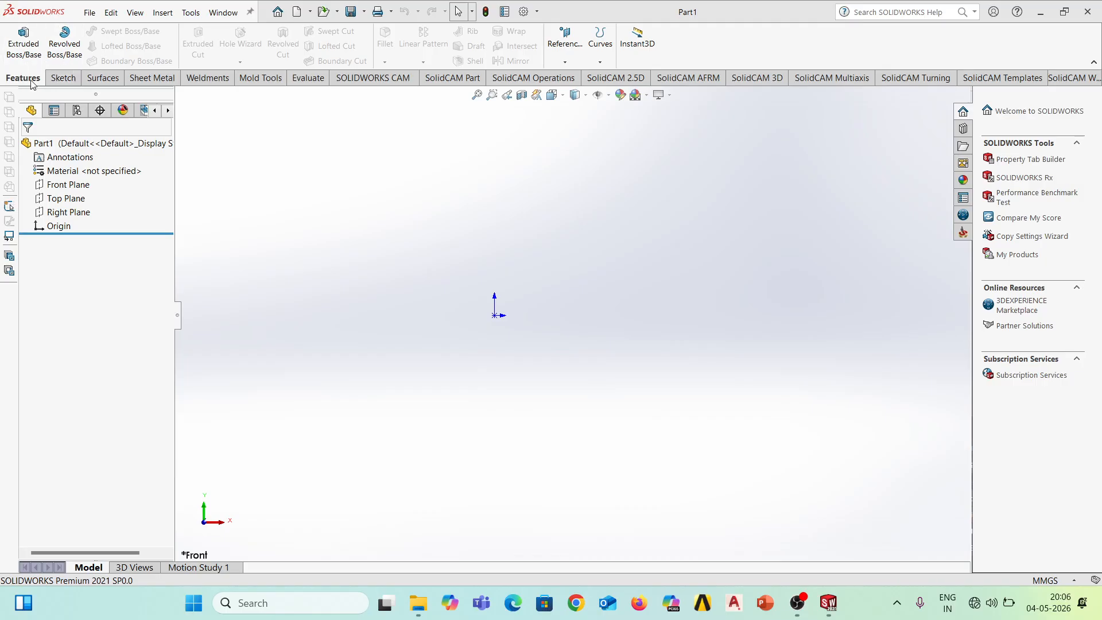
Look through the Features, Sketch, Surfaces, Sheet Metal and Weldments command sets.
left_click(67, 81)
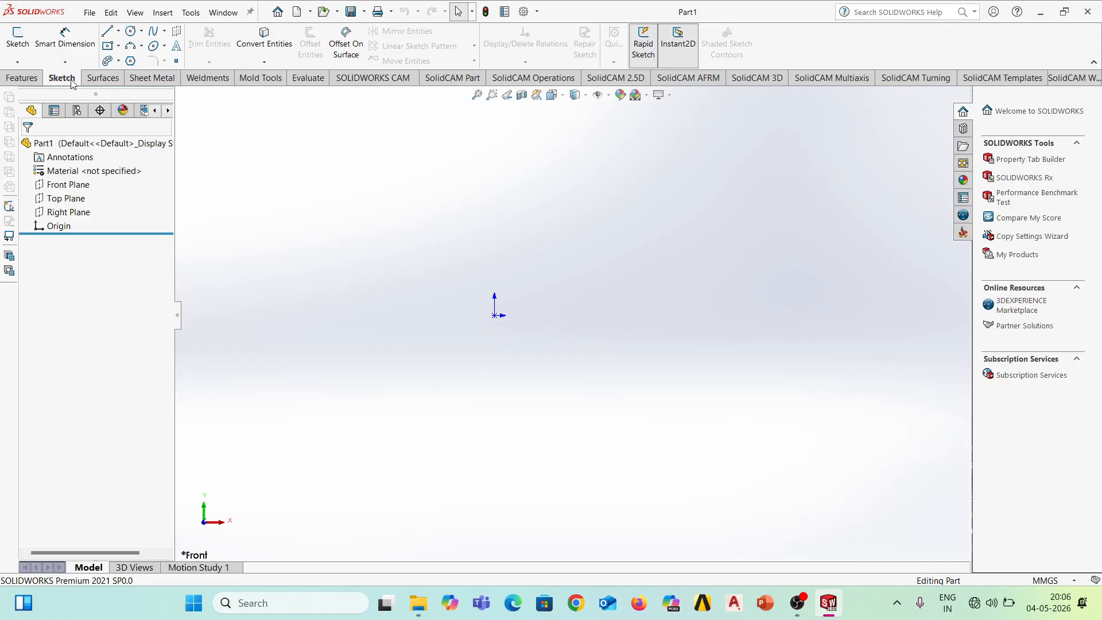
left_click(35, 80)
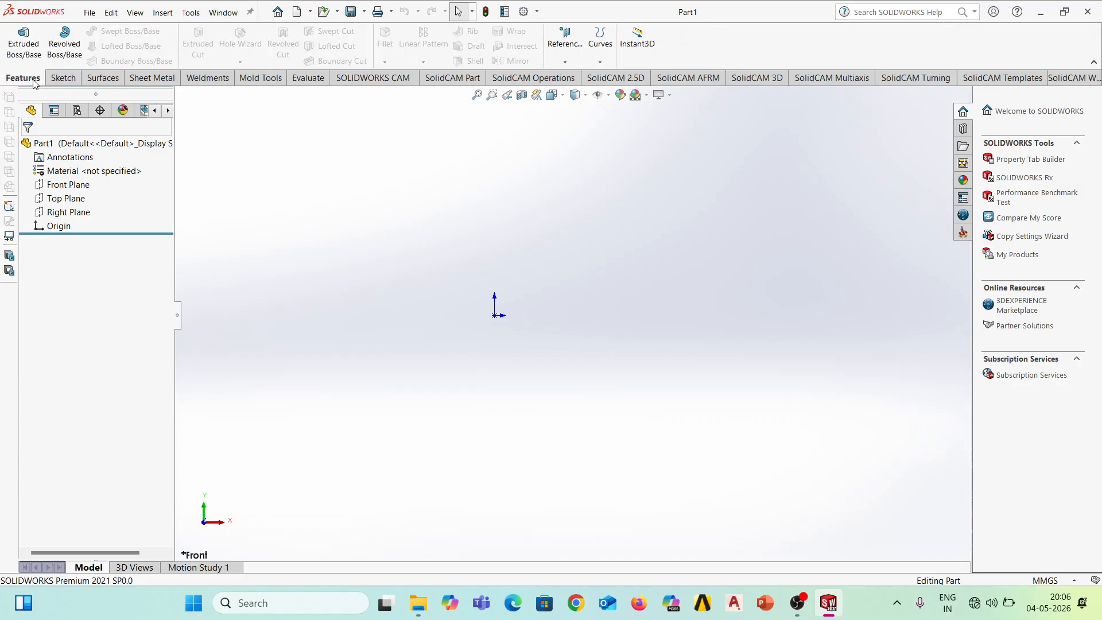
left_click(61, 81)
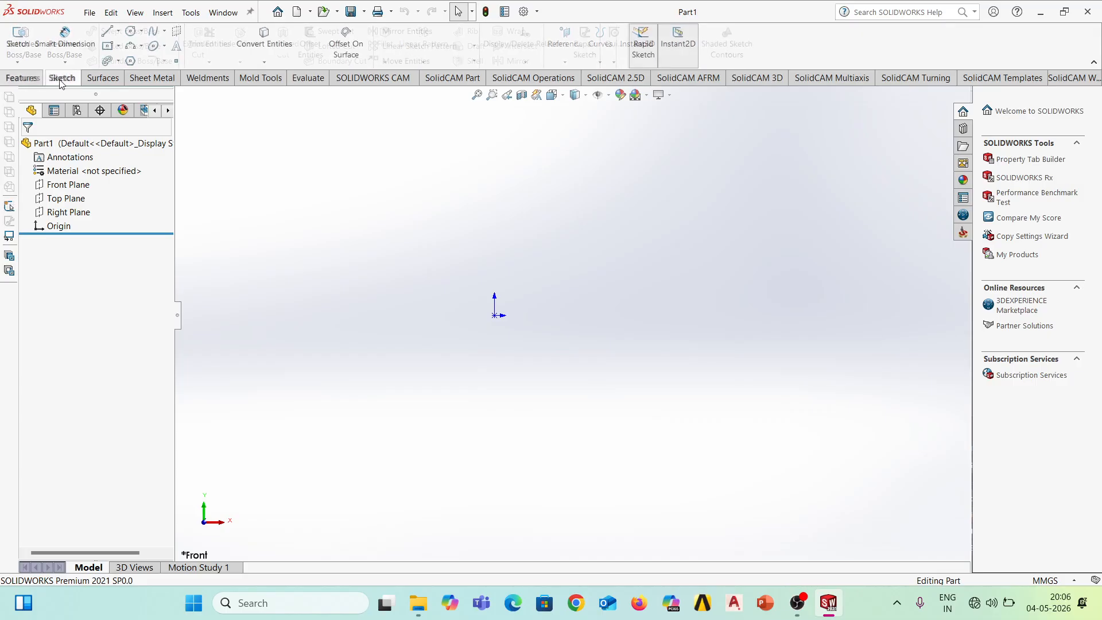
left_click(103, 78)
left_click(154, 79)
left_click(208, 80)
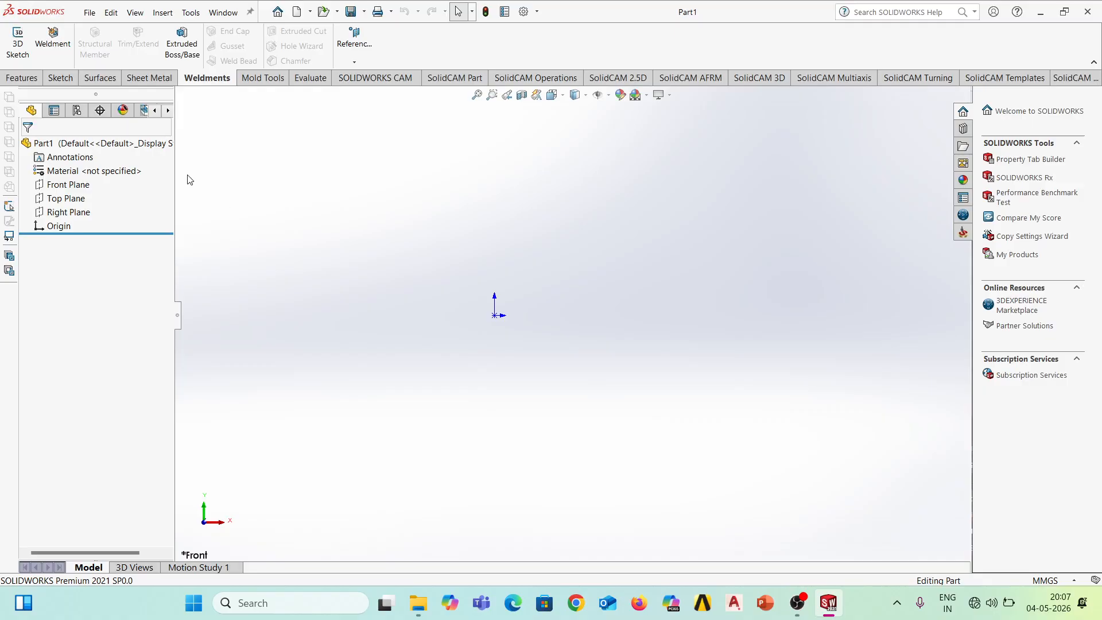
left_click(57, 80)
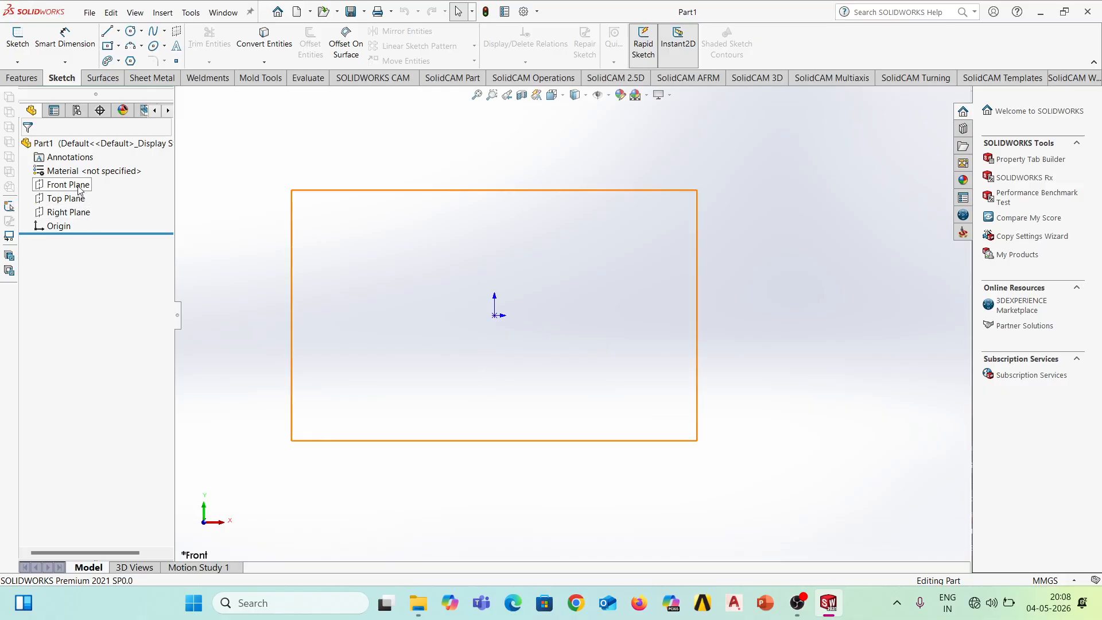
Select the Front Plane and examine the available sketch types, dimension tool, and line and circle variants.
left_click(78, 188)
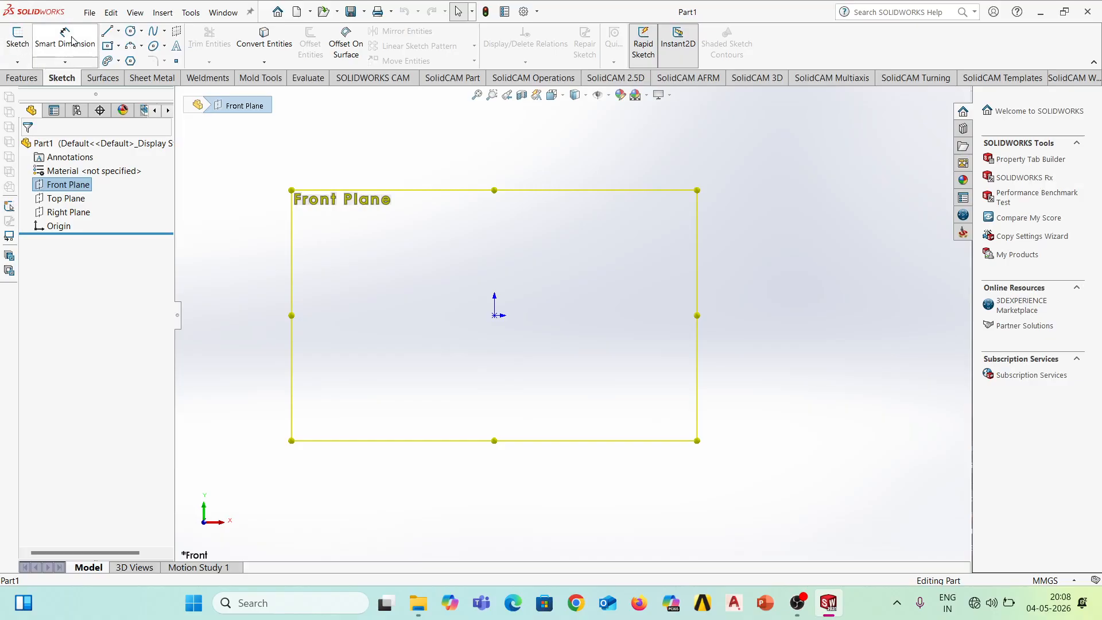
left_click(71, 66)
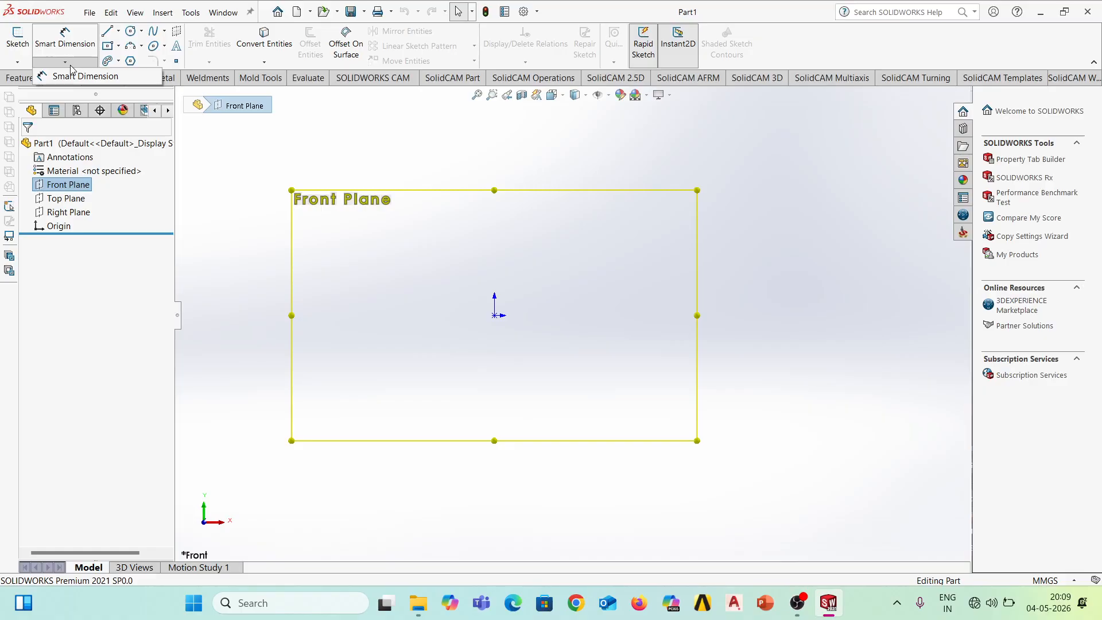
left_click(70, 67)
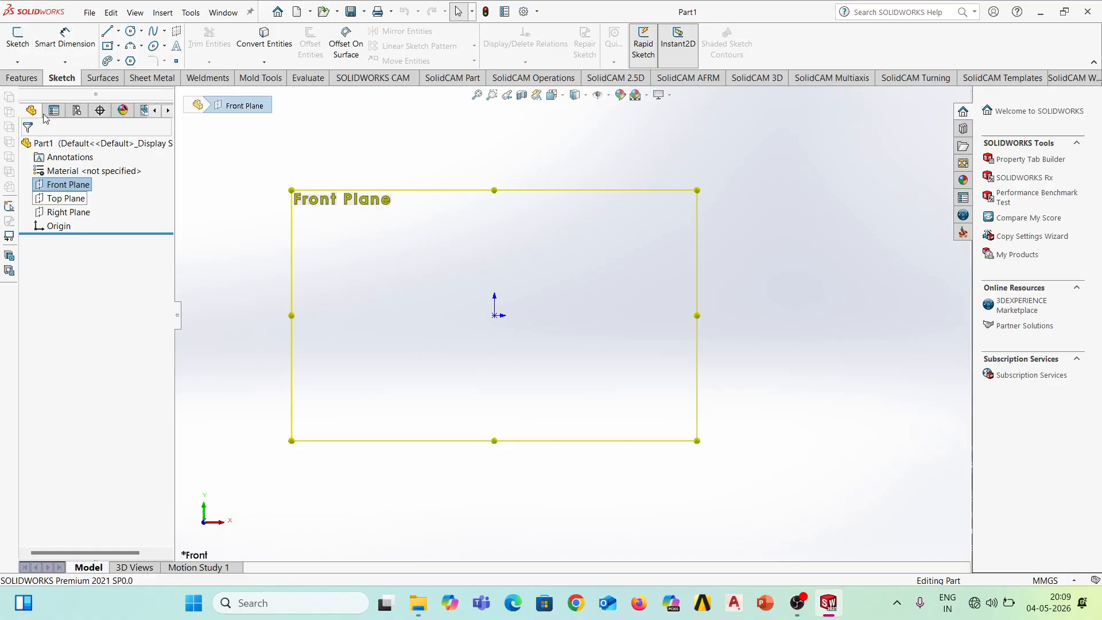
left_click(17, 61)
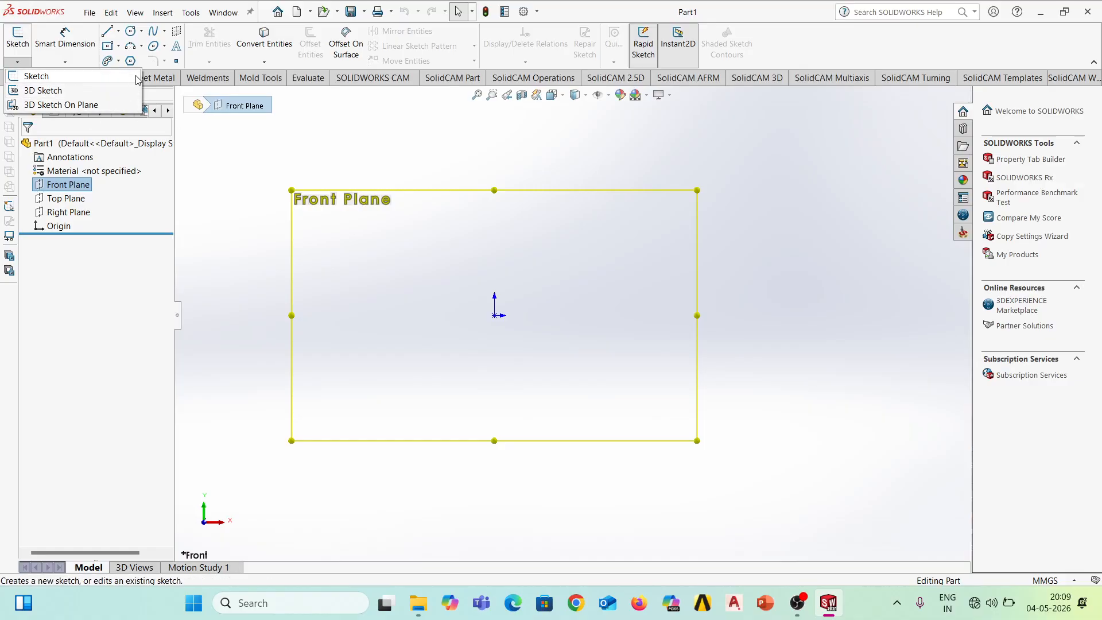
left_click(64, 61)
left_click(65, 61)
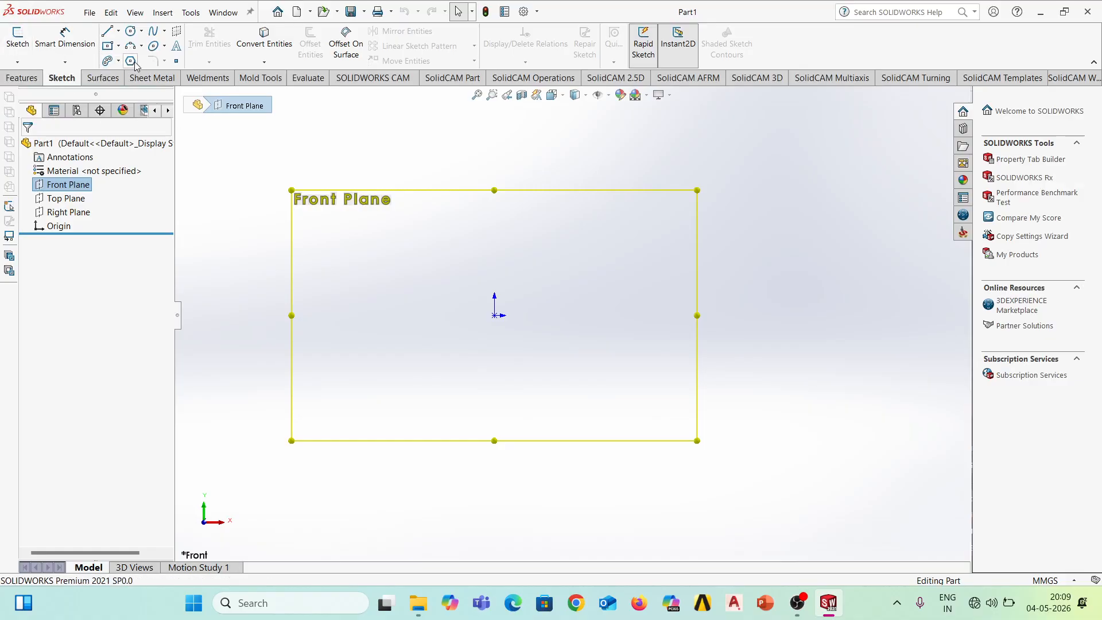
mouse_move(117, 33)
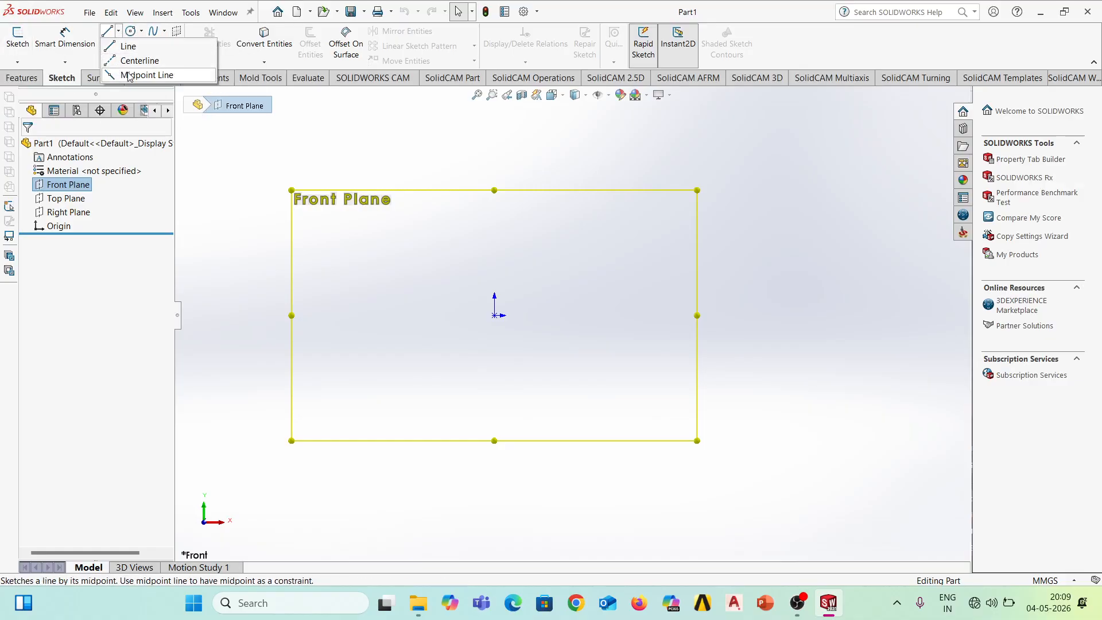
left_click(205, 156)
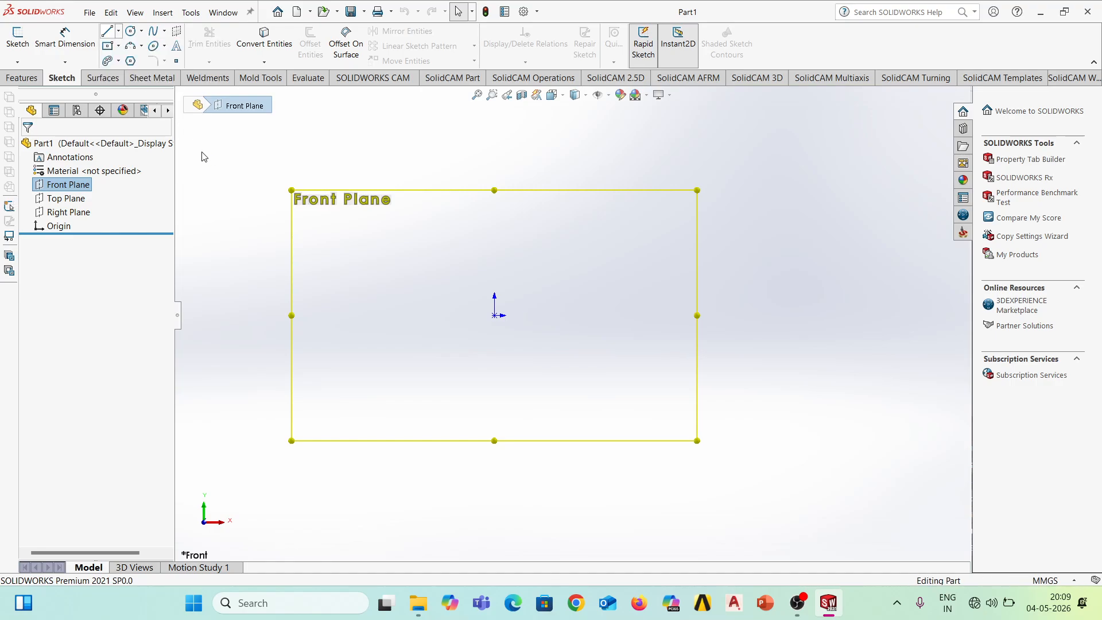
left_click(117, 33)
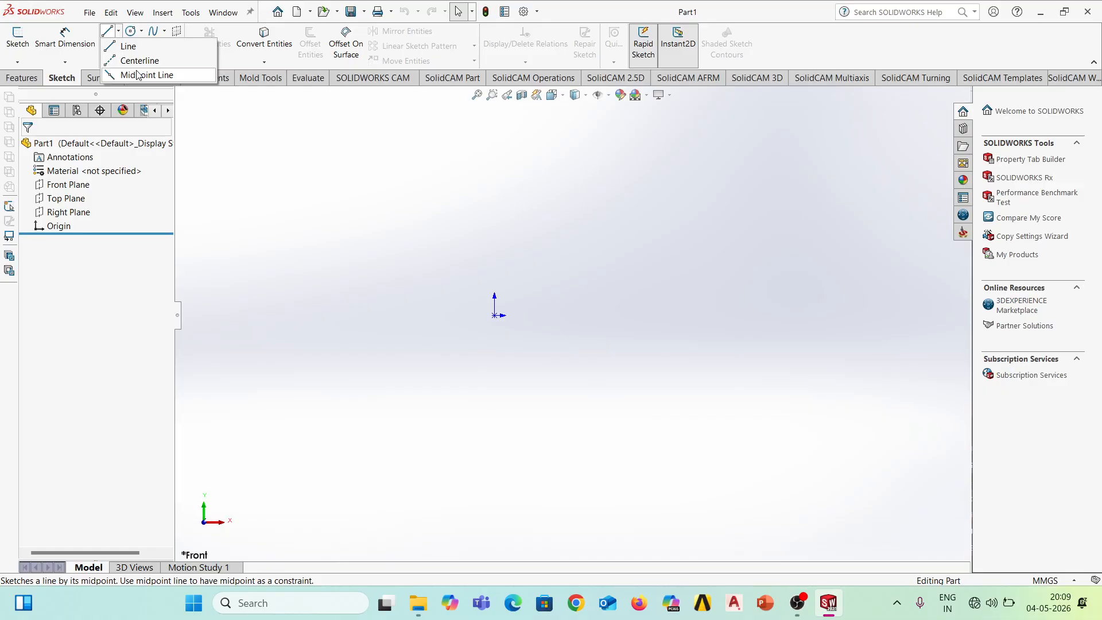
left_click(143, 33)
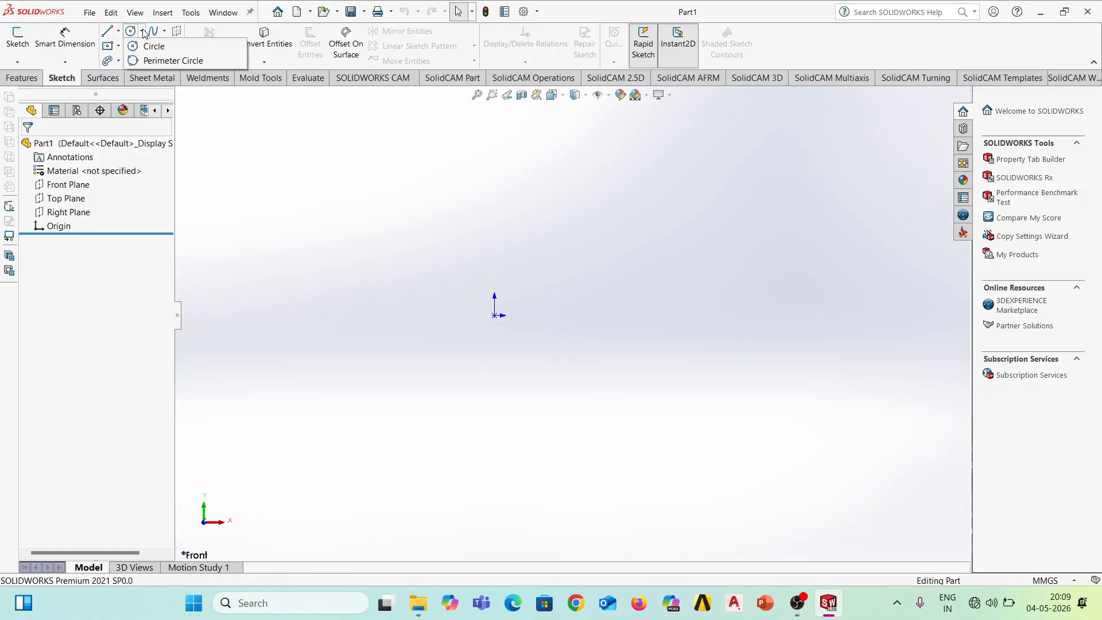
left_click(144, 33)
left_click(143, 34)
left_click(132, 37)
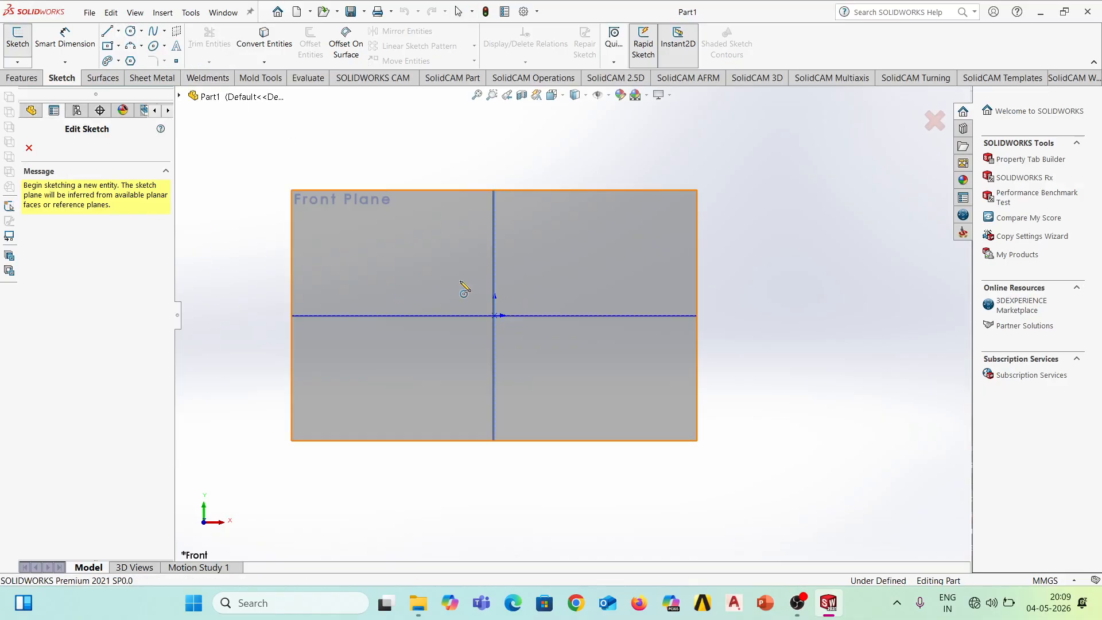
left_click(494, 295)
left_click(492, 285)
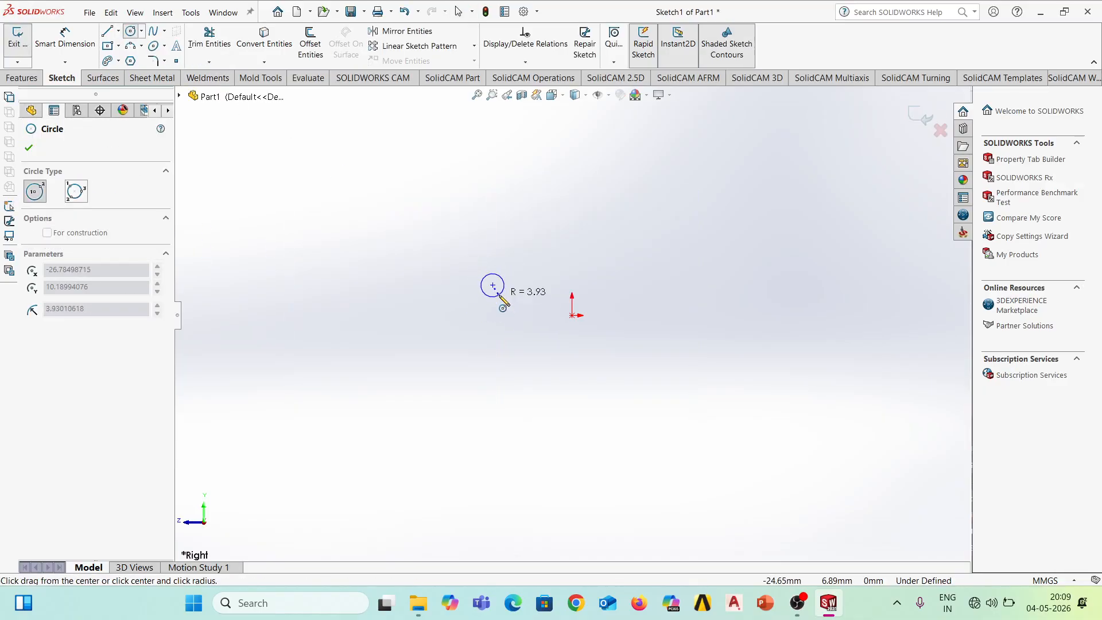
key("Escape")
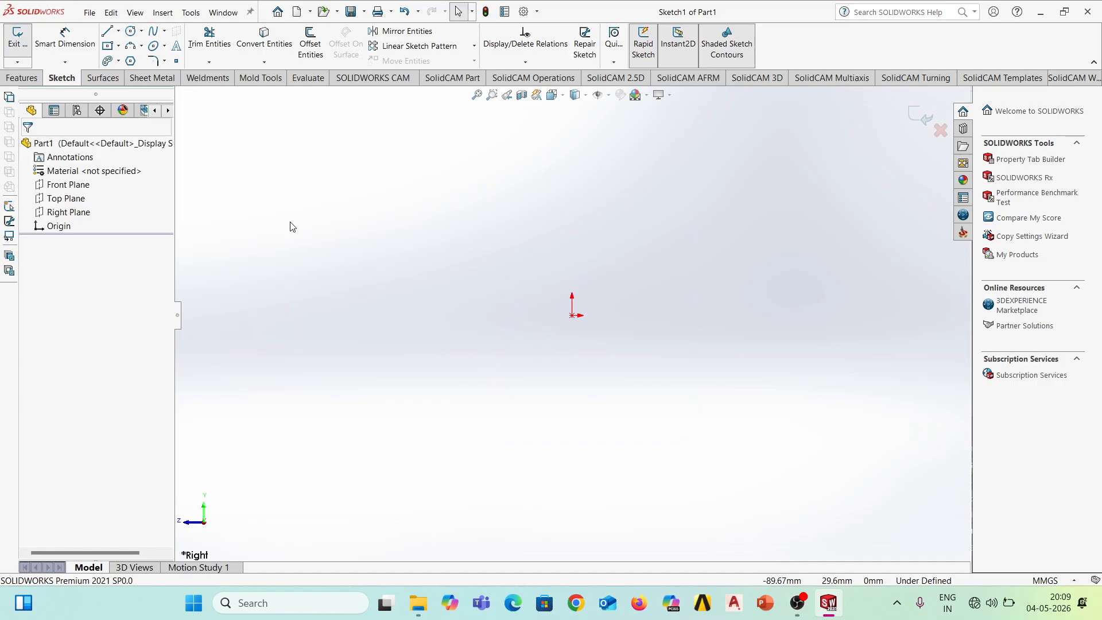
left_click(77, 186)
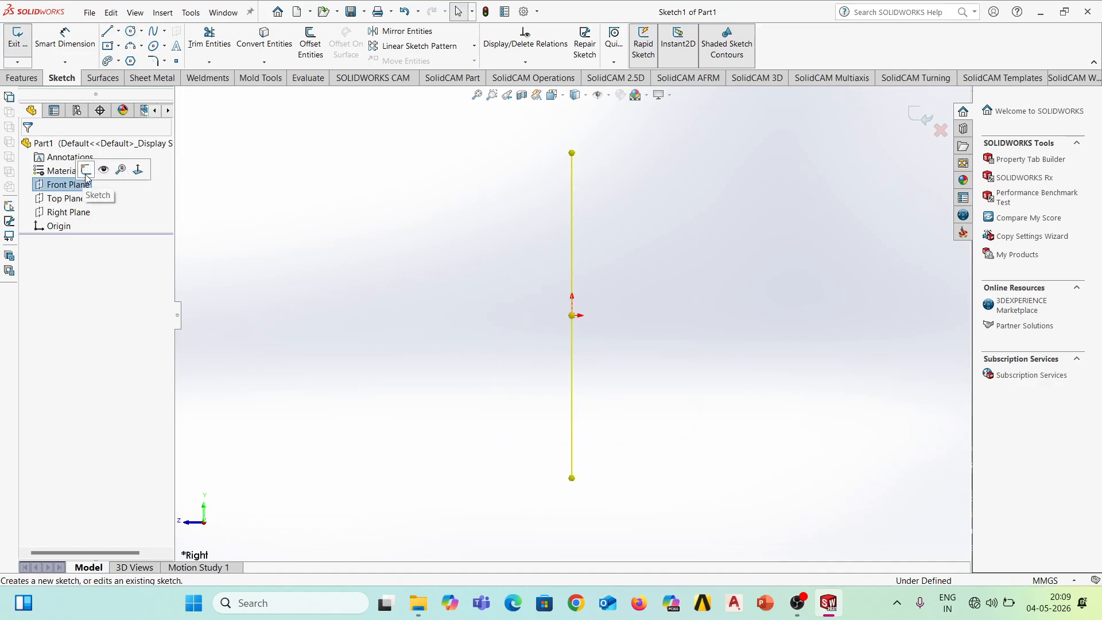
left_click(86, 171)
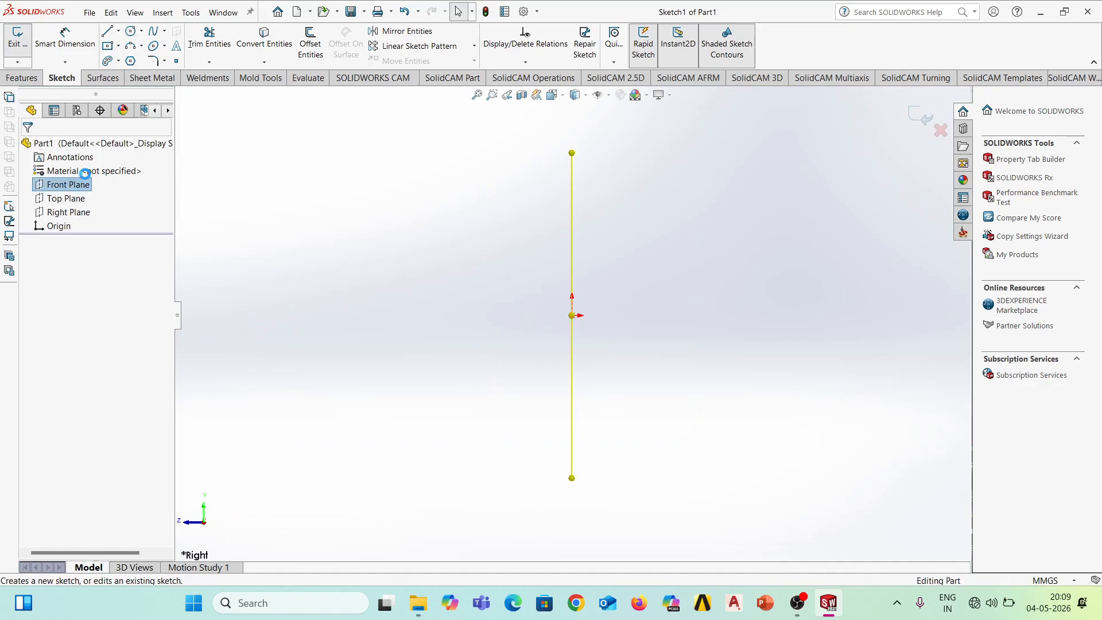
left_click(131, 33)
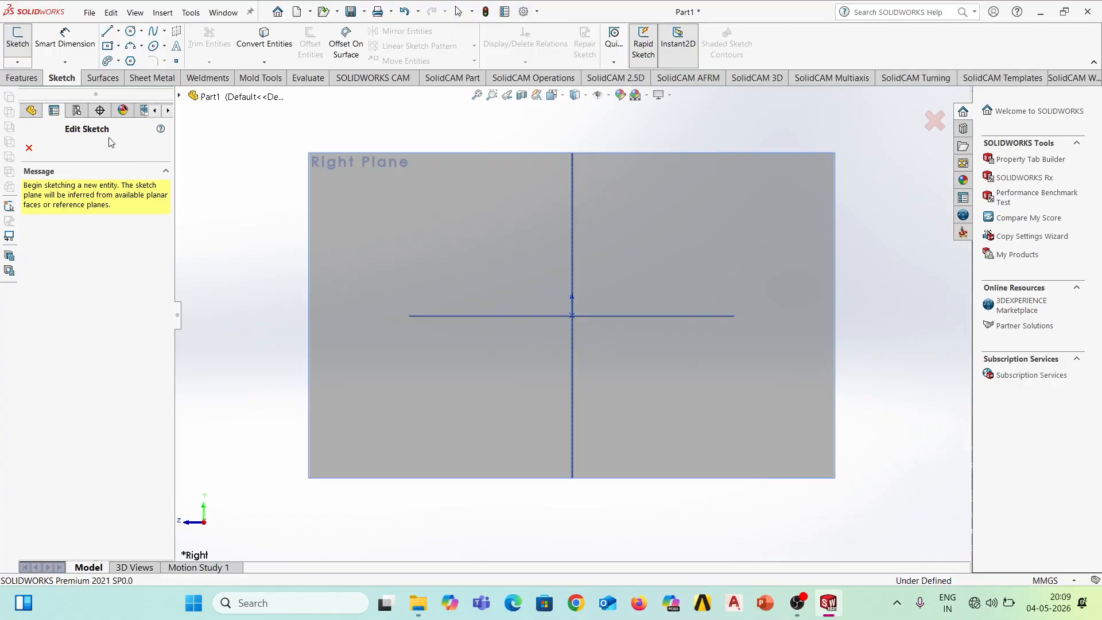
left_click(28, 148)
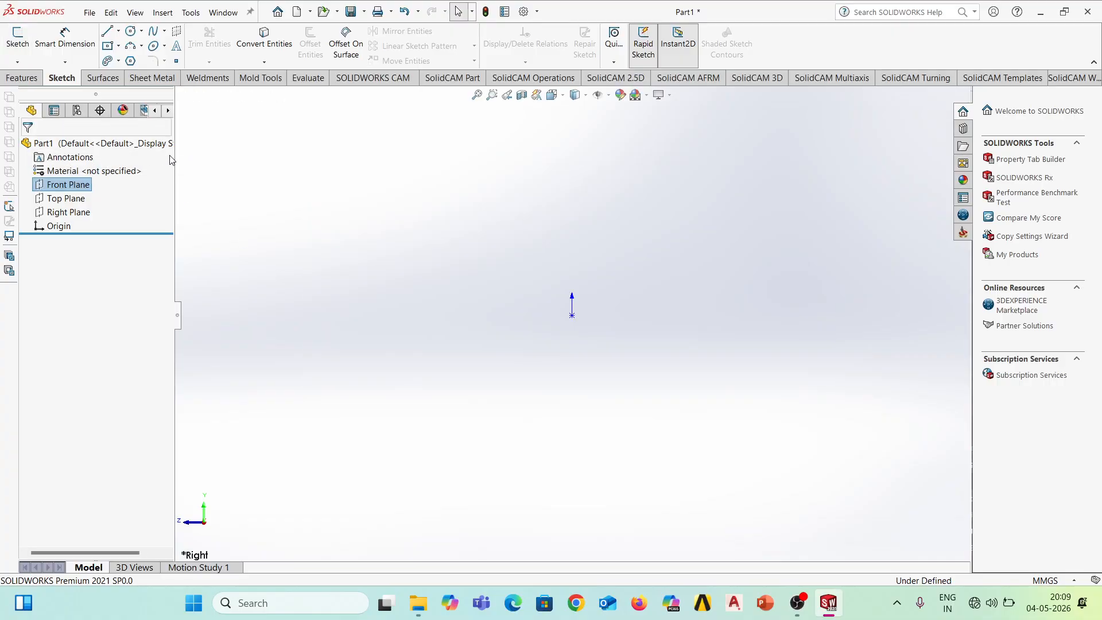
Orient the view normal to the Front Plane and sketch a circle of about 30 mm radius centred on the origin.
left_click(72, 185)
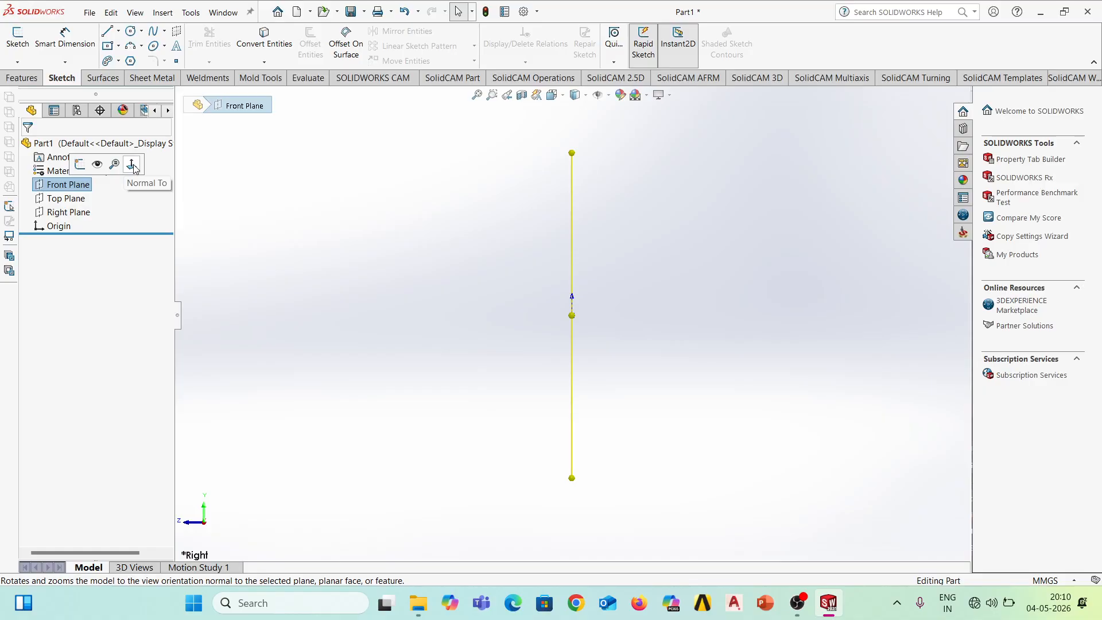
left_click(132, 166)
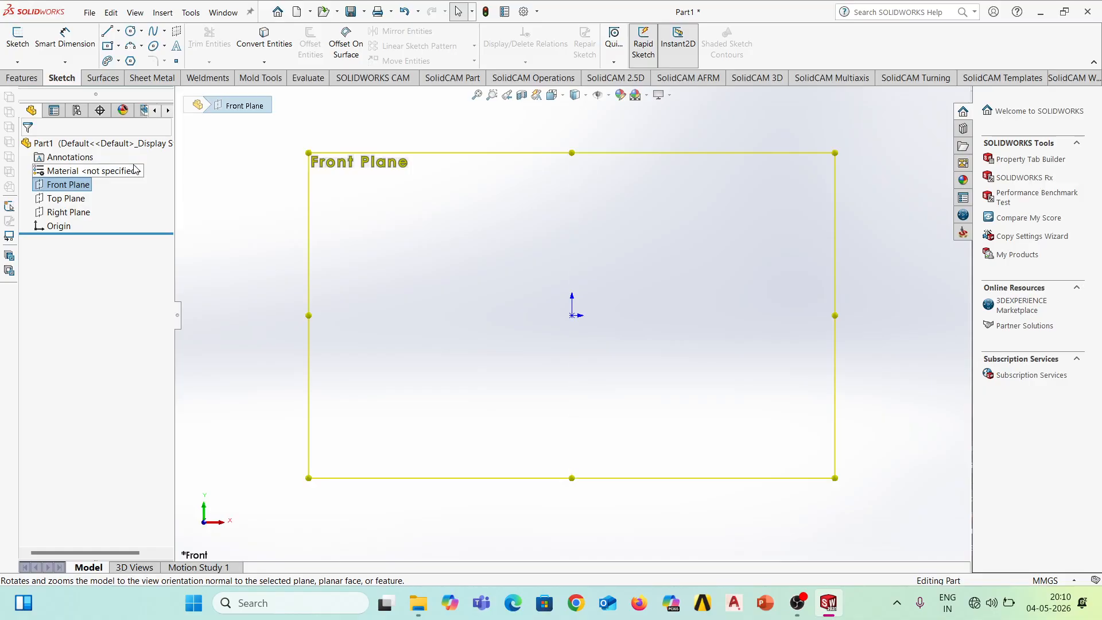
left_click(131, 31)
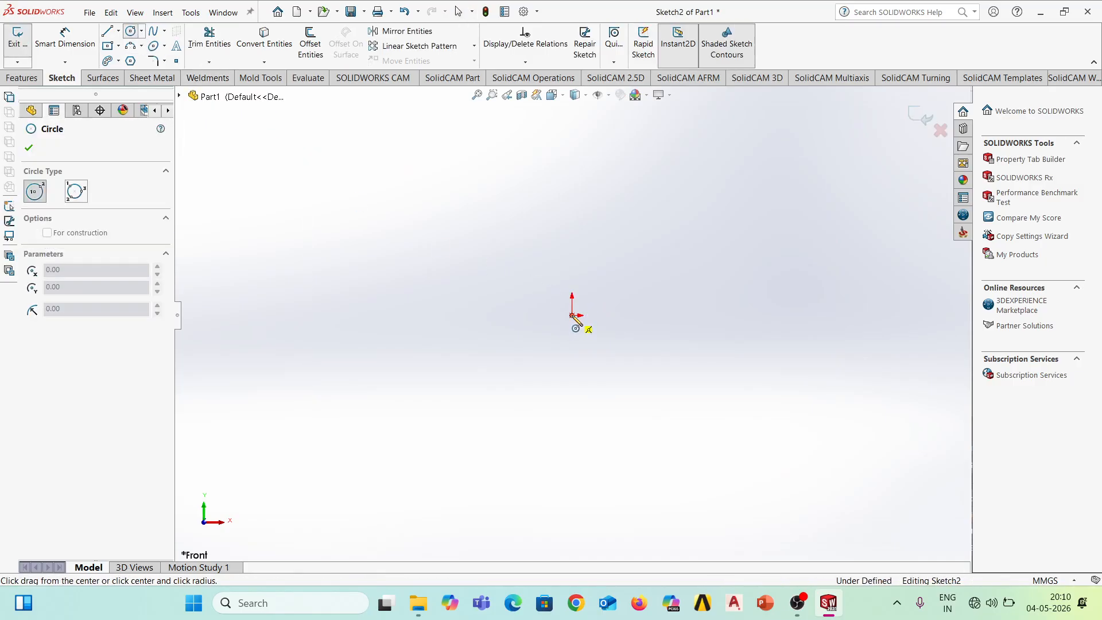
left_click(572, 315)
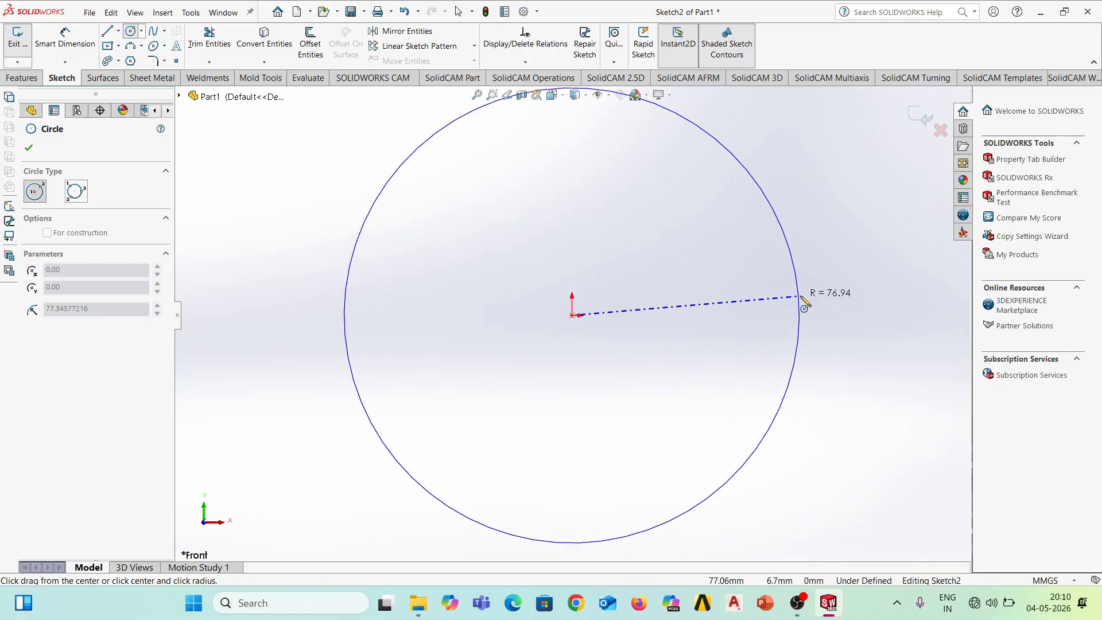
left_click(660, 315)
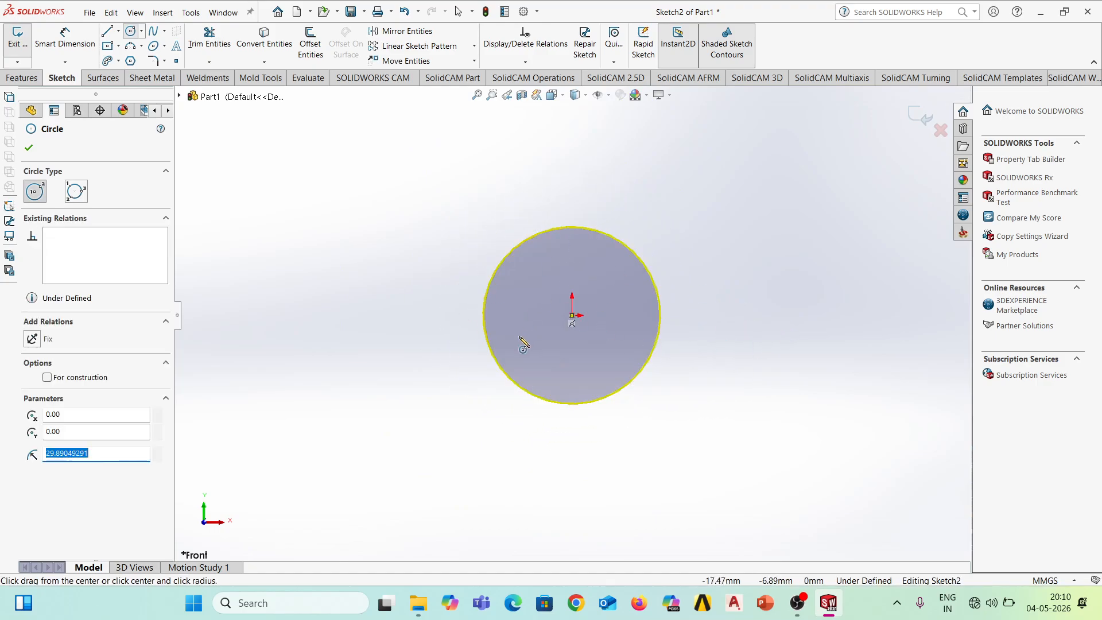
Dimension the circle's diameter with Smart Dimension and set it to 50 mm.
left_click(65, 39)
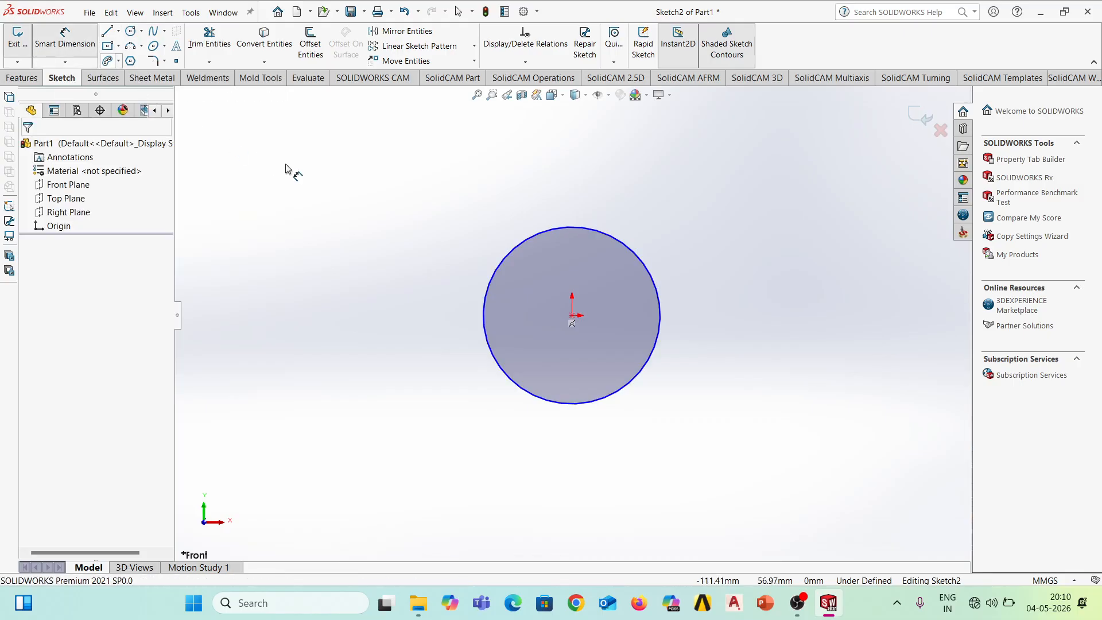
left_click(514, 250)
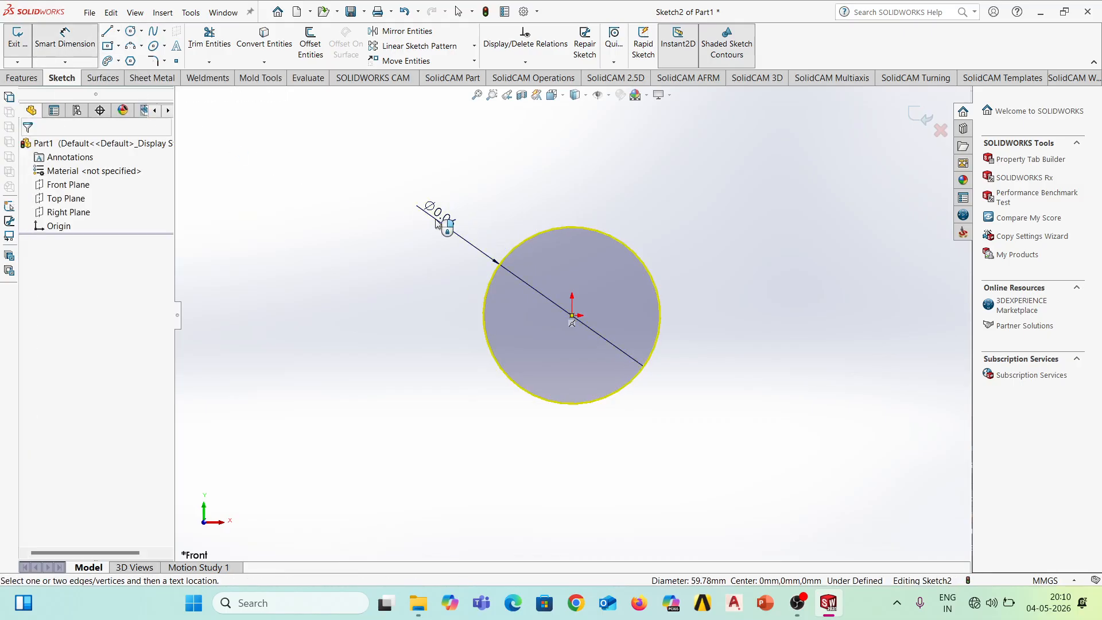
left_click(438, 222)
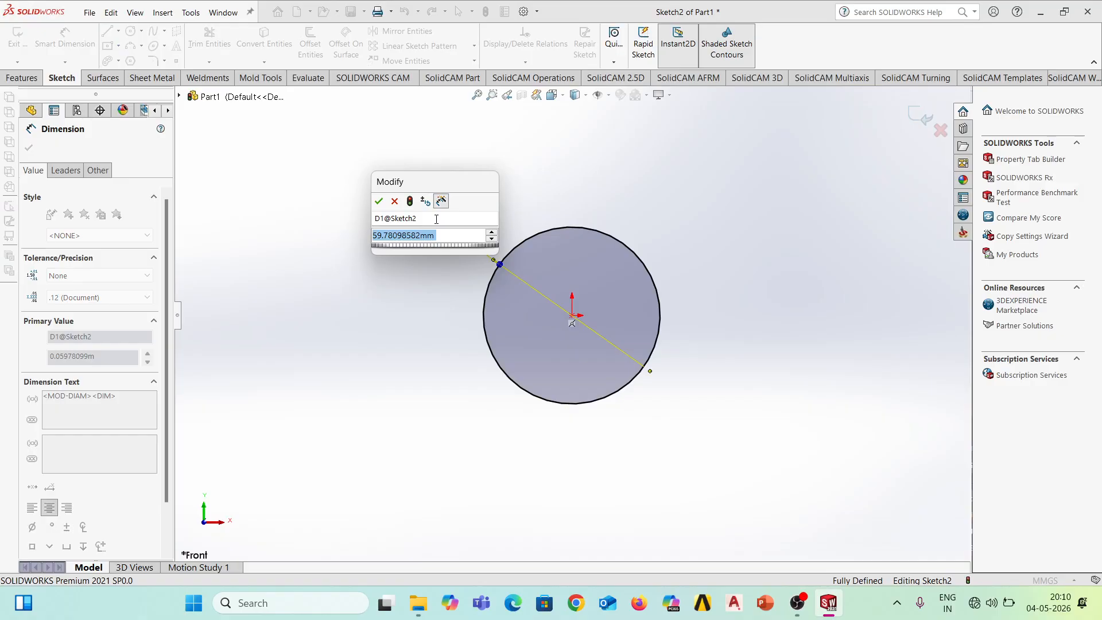
type("0.05")
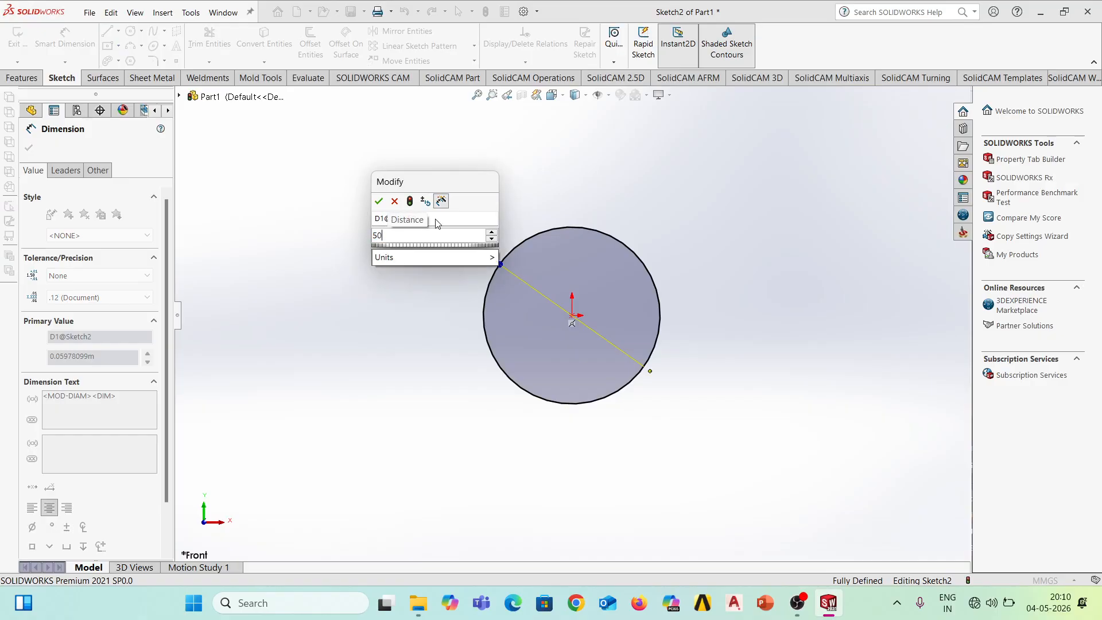
key("Return")
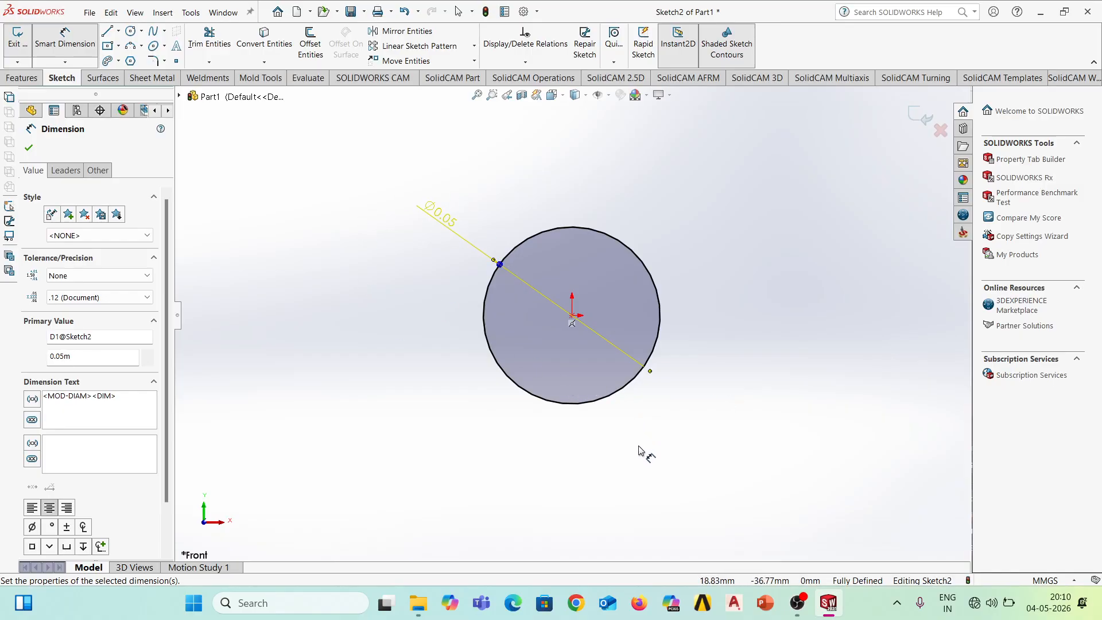
mouse_move(641, 445)
middle_mouse_down()
mouse_move(650, 238)
mouse_move(632, 179)
mouse_move(570, 238)
mouse_move(630, 283)
mouse_move(738, 236)
mouse_move(721, 393)
mouse_move(678, 425)
middle_mouse_up()
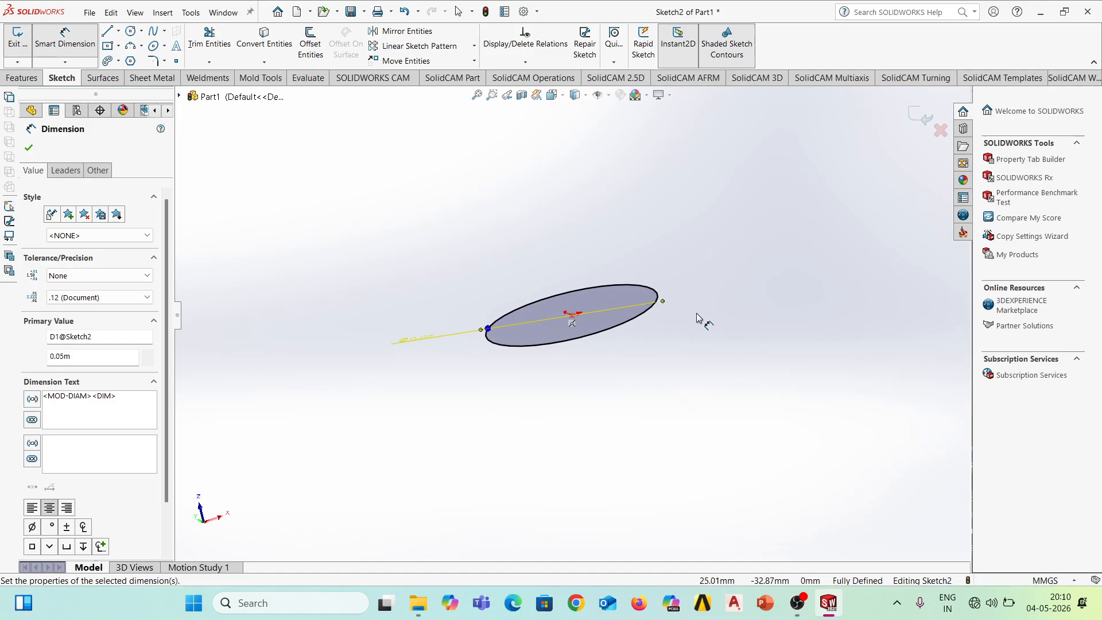
middle_click_drag(700, 320, 712, 244)
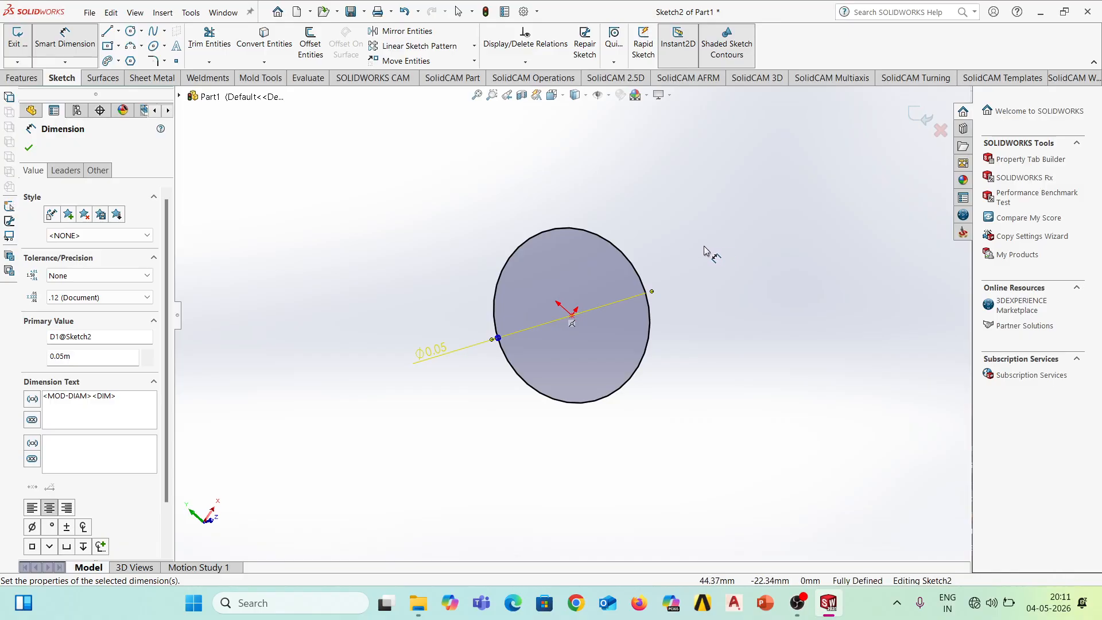
Extrude the circle sketch as a blind boss with a depth of 100 mm.
left_click(22, 78)
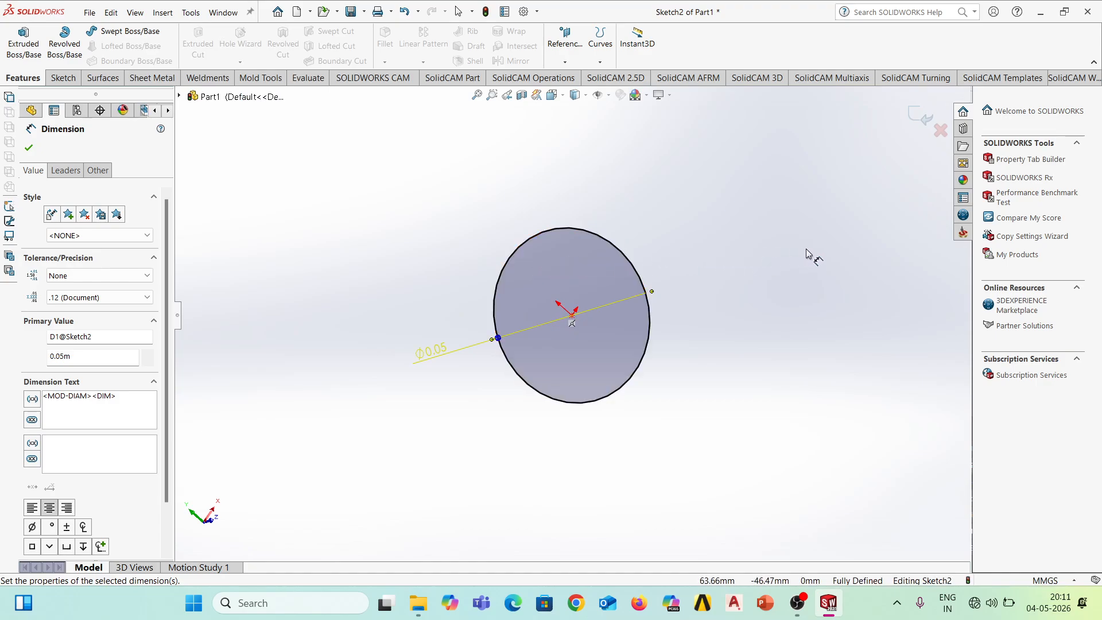
left_click(18, 46)
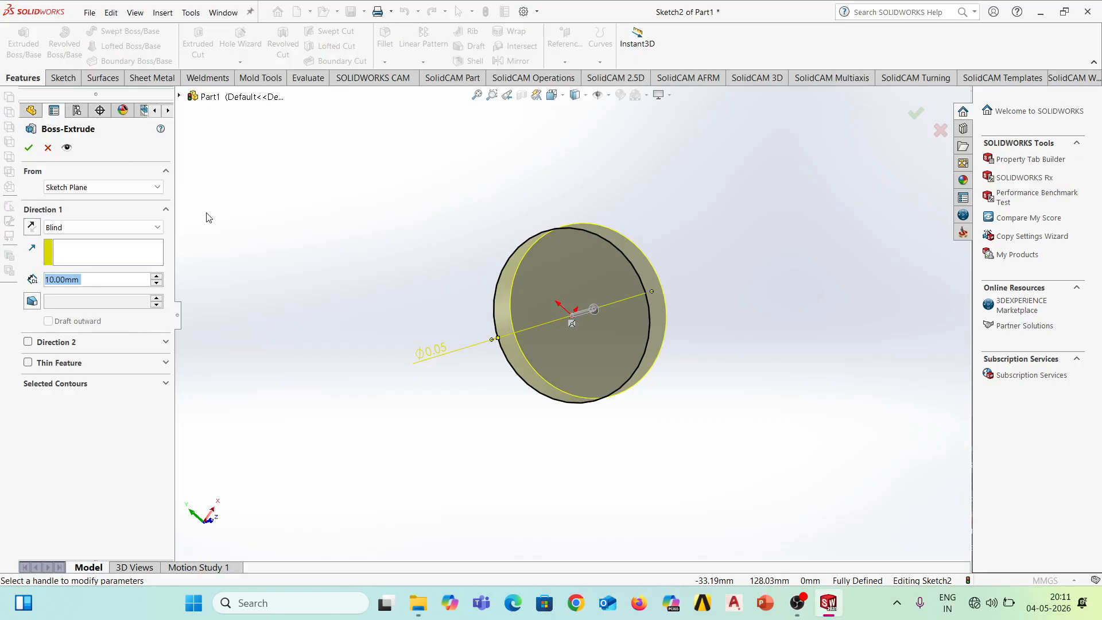
middle_click_drag(528, 445, 546, 331)
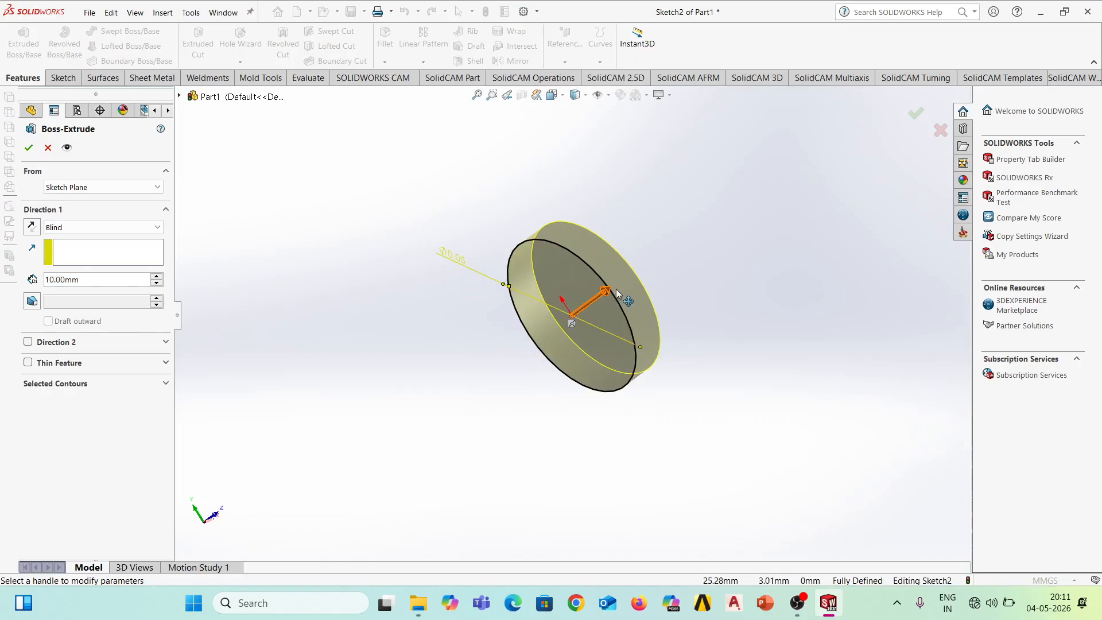
left_click_drag(617, 294, 753, 233)
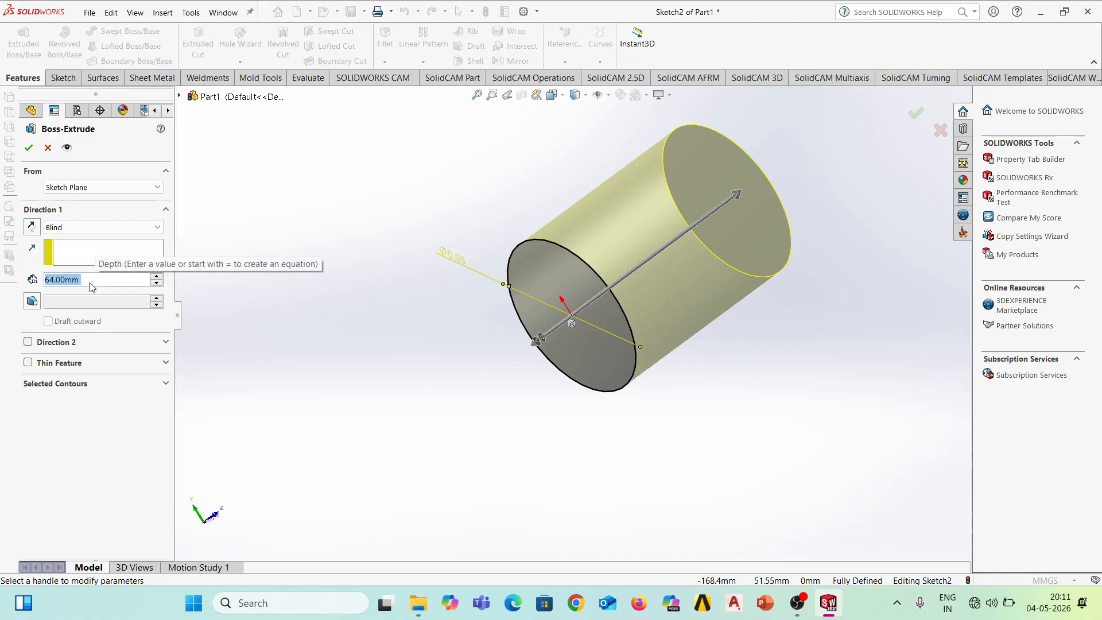
type("100")
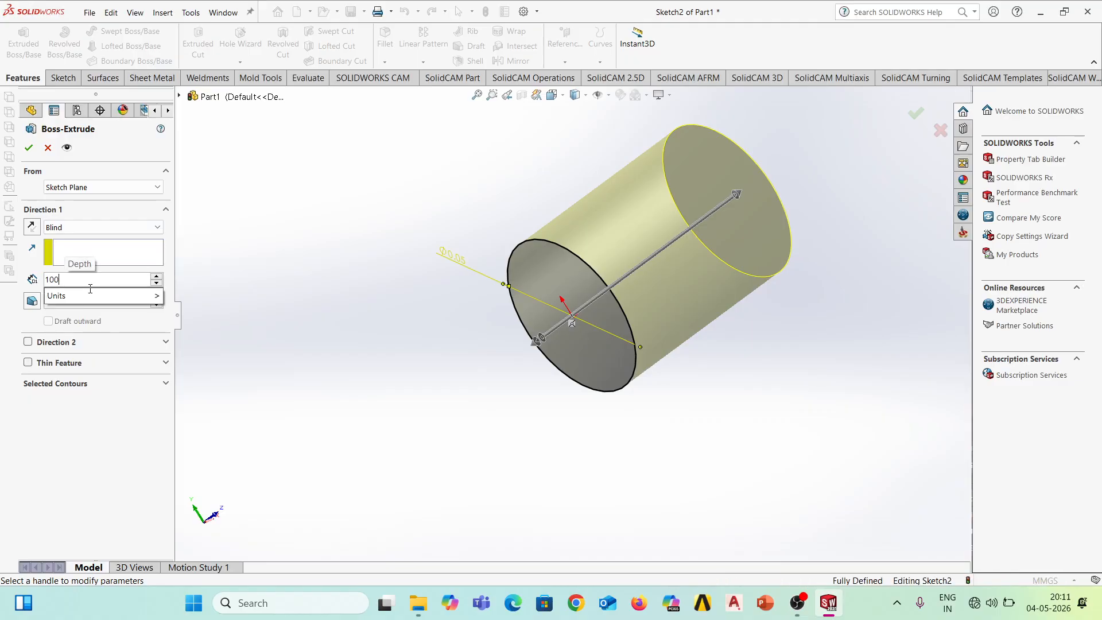
key("Return")
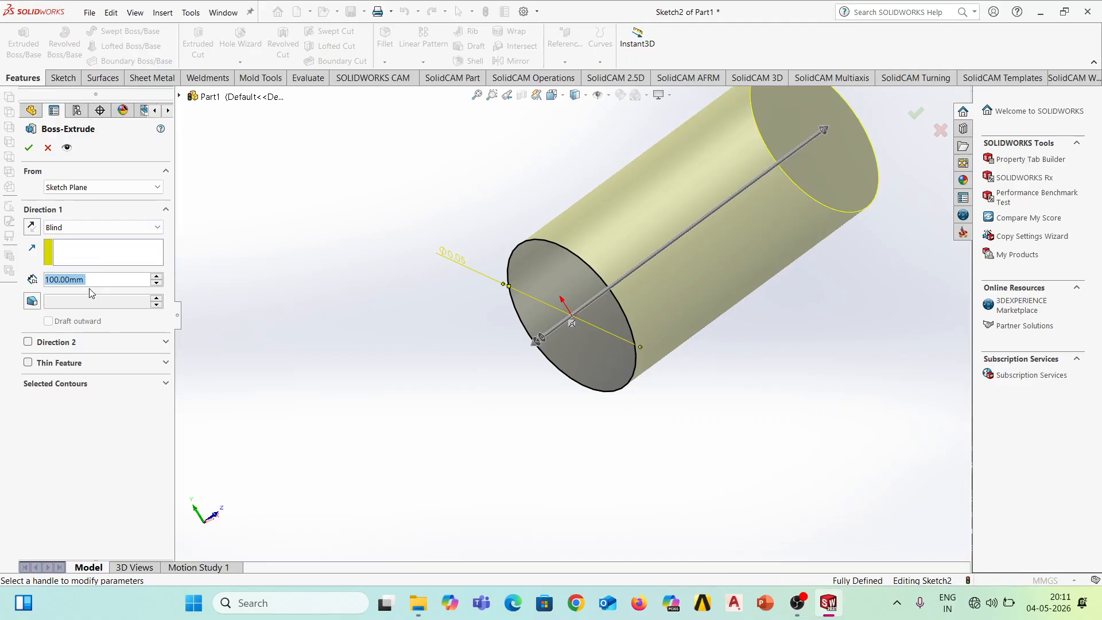
scroll(473, 381, "up", 2)
scroll(718, 233, "down", 1)
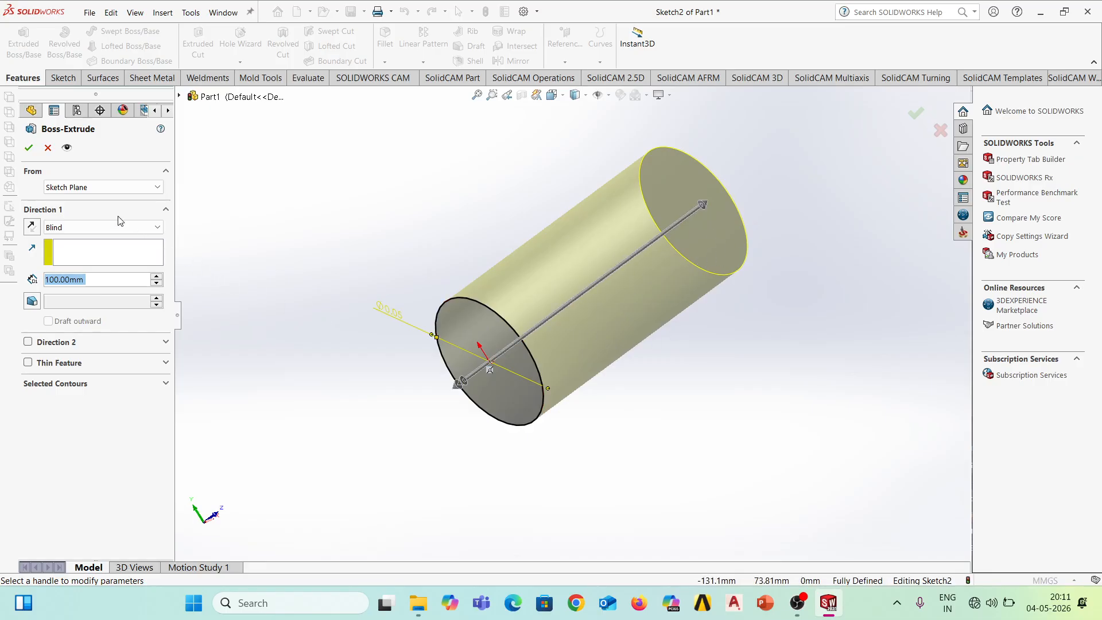
left_click(29, 149)
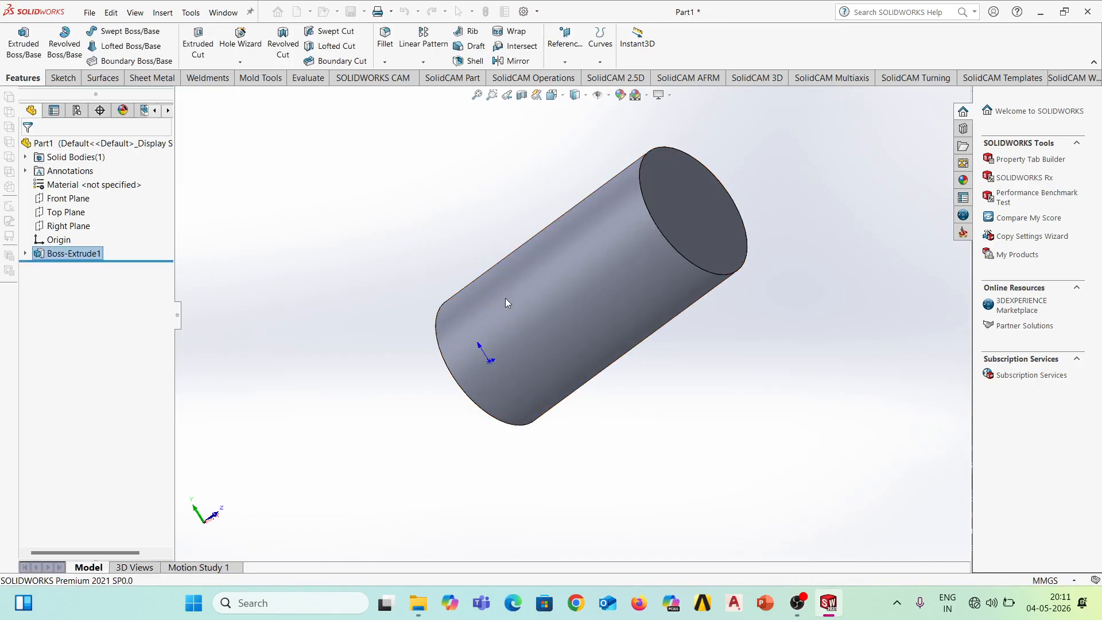
Select the cylinder's flat end face at the origin and orient the view normal to it.
middle_click_drag(756, 398, 621, 349)
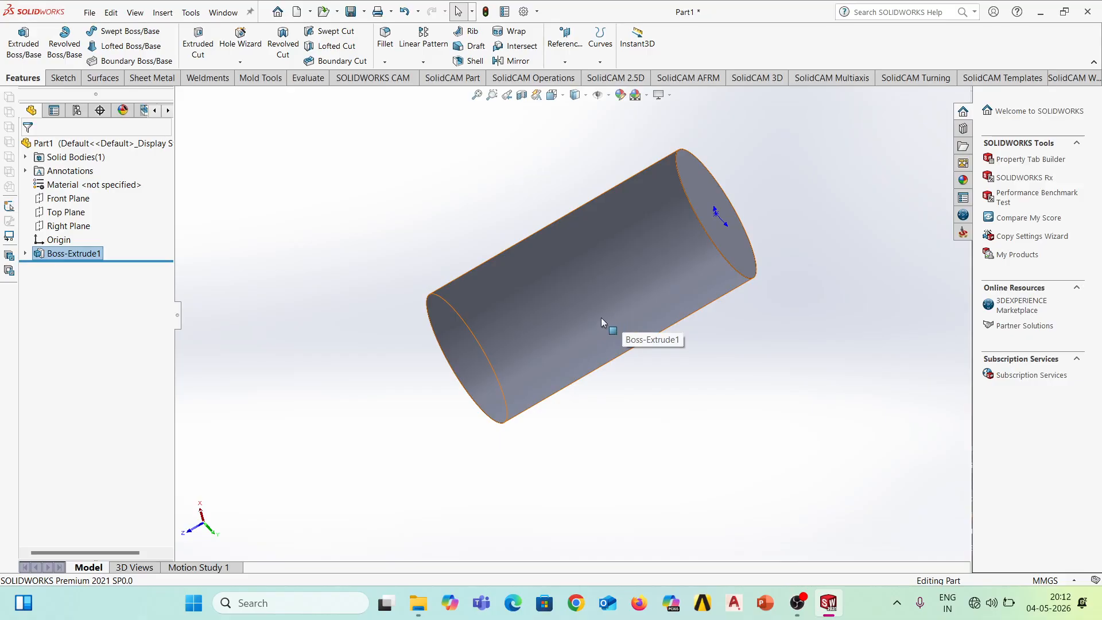
scroll(601, 318, "up", 3)
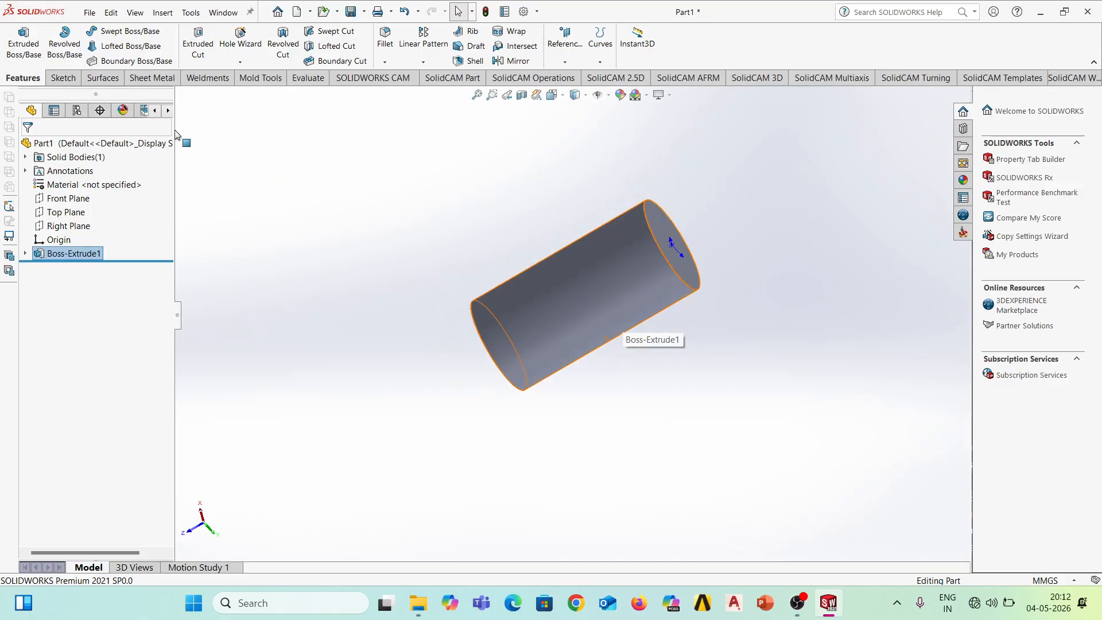
left_click(63, 78)
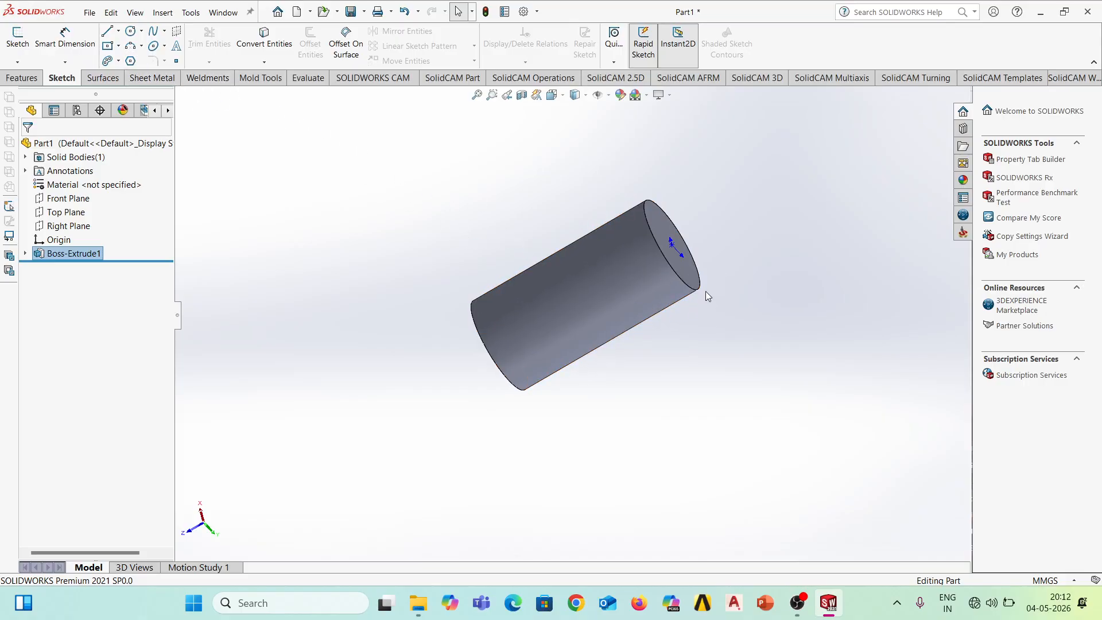
middle_click_drag(705, 293, 660, 346)
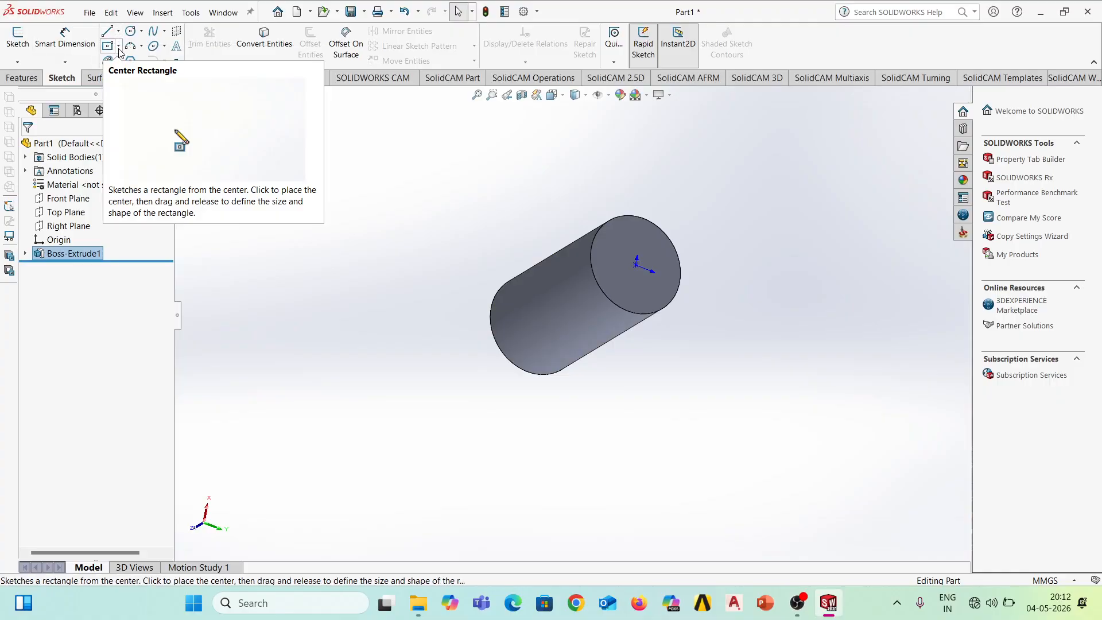
left_click(653, 274)
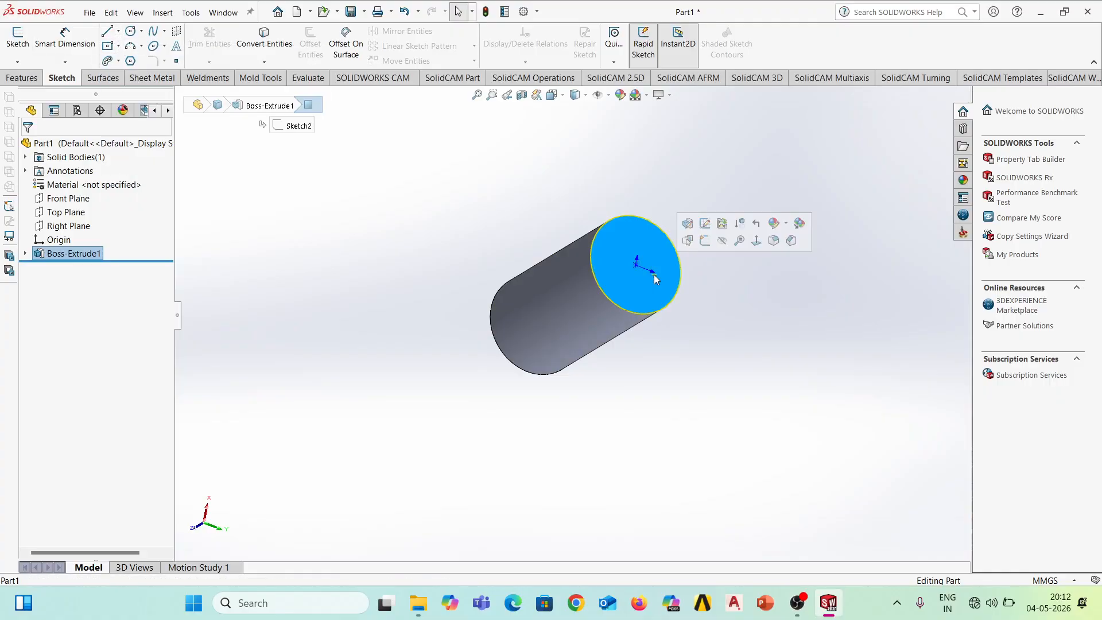
left_click(757, 241)
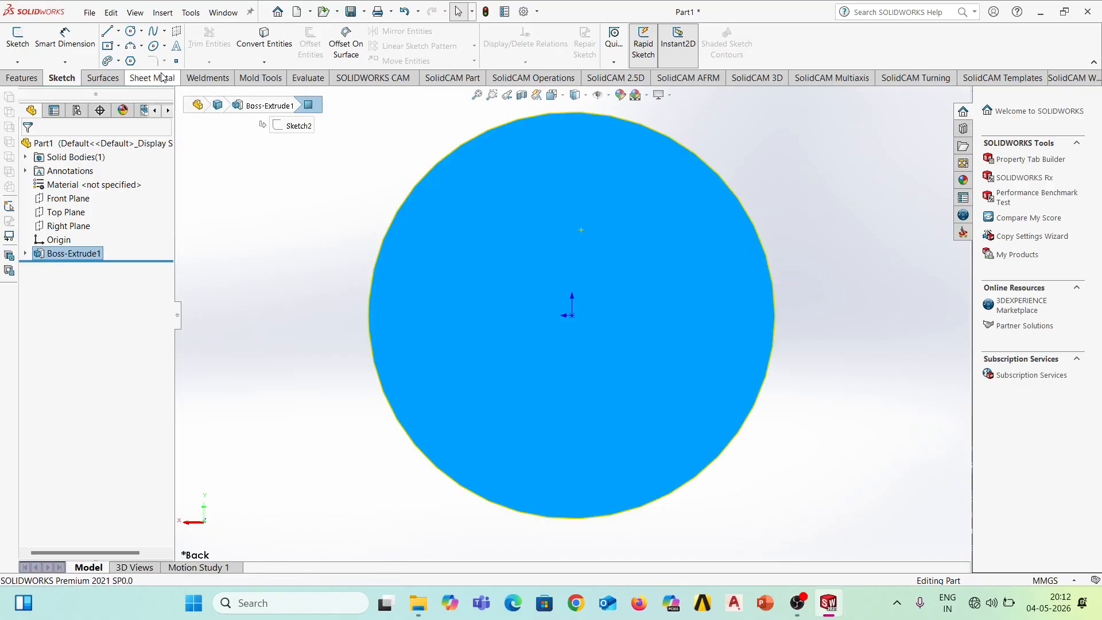
Sketch a center rectangle about 107 mm by 78 mm around the circular face, centred close to the origin.
left_click(118, 48)
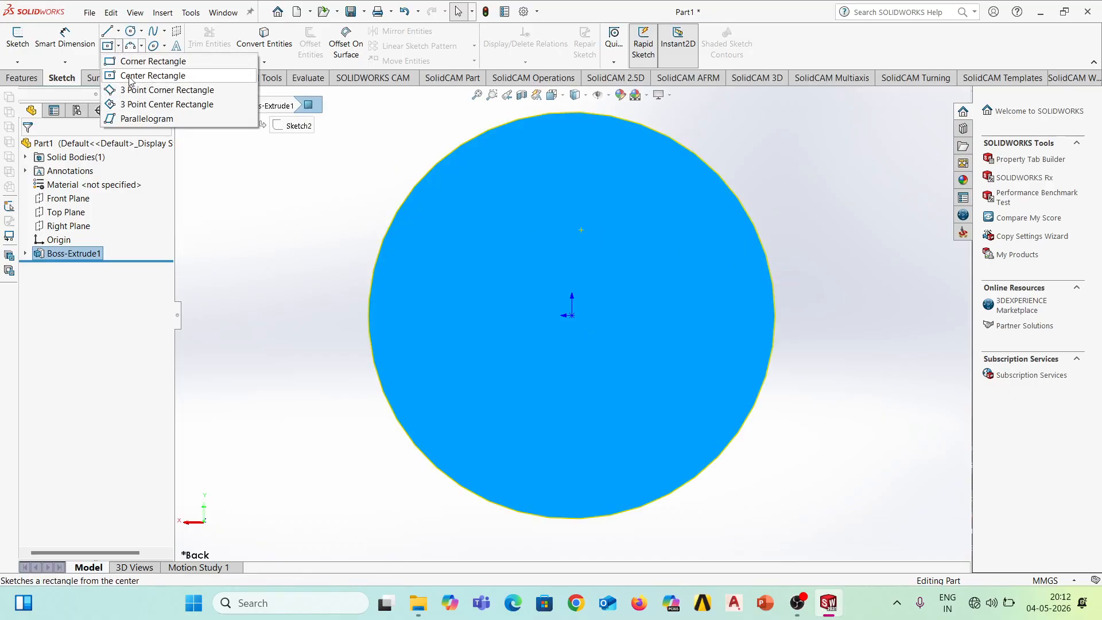
left_click(129, 76)
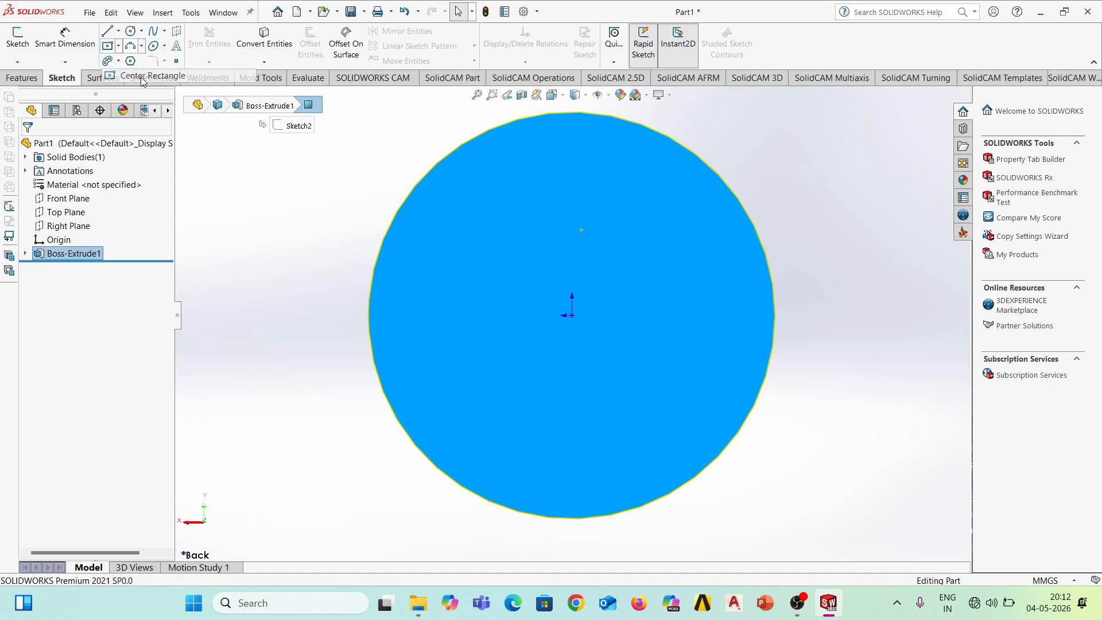
left_click(572, 317)
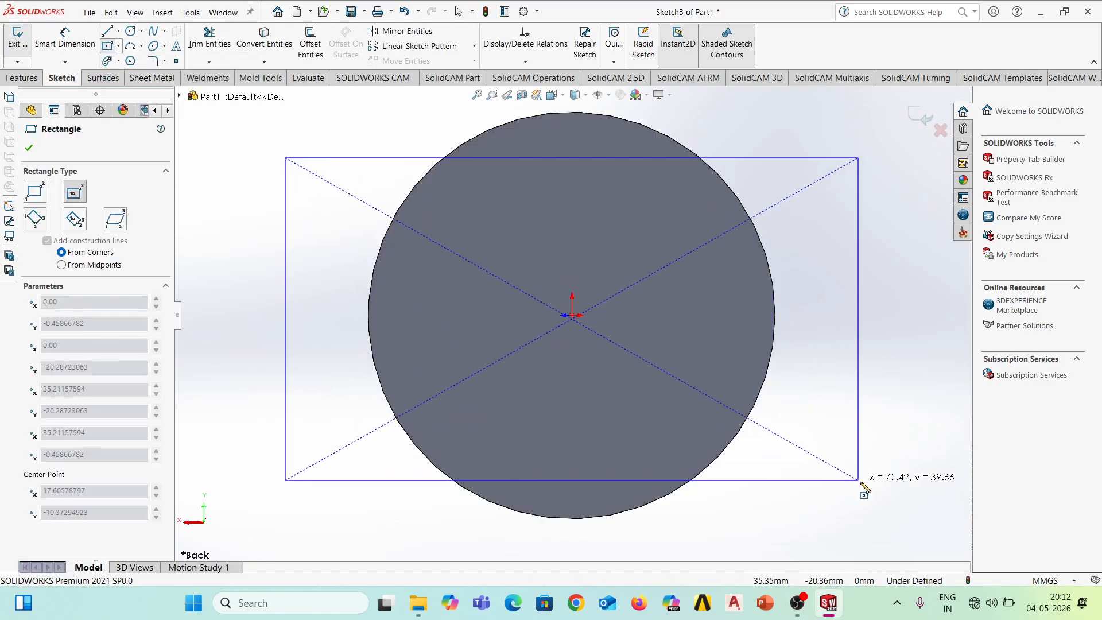
scroll(864, 488, "down", 5)
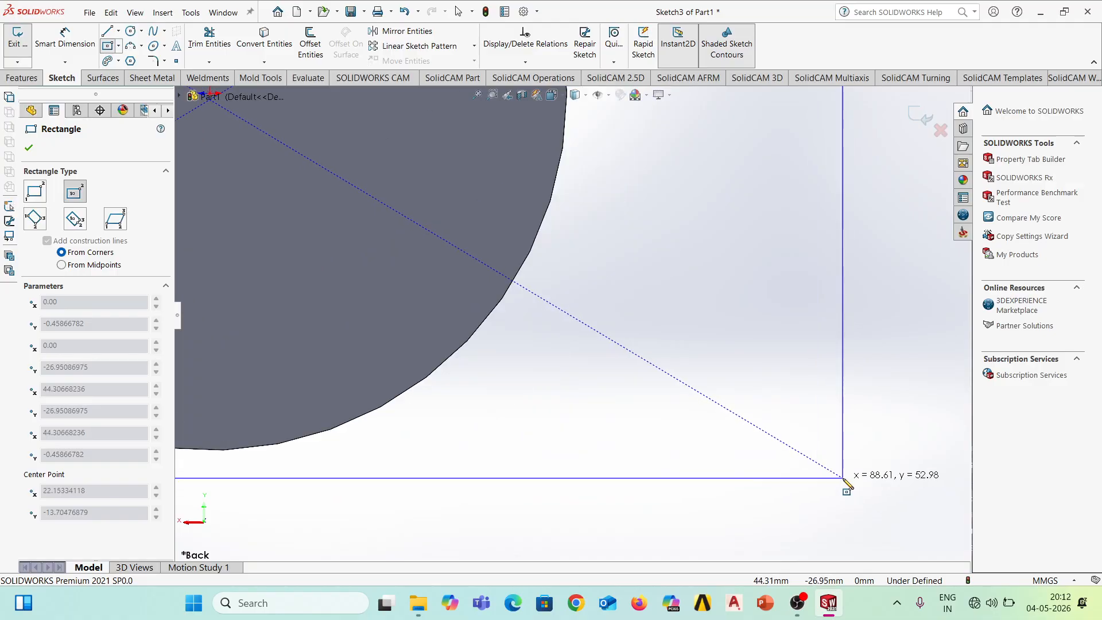
scroll(844, 480, "up", 6)
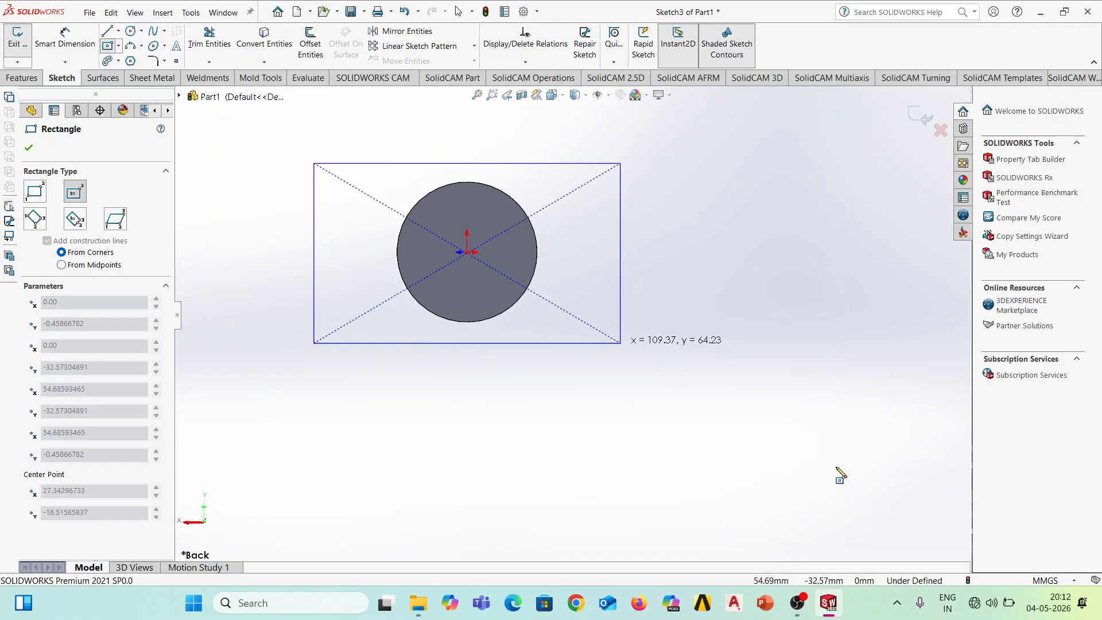
scroll(816, 455, "up", 2)
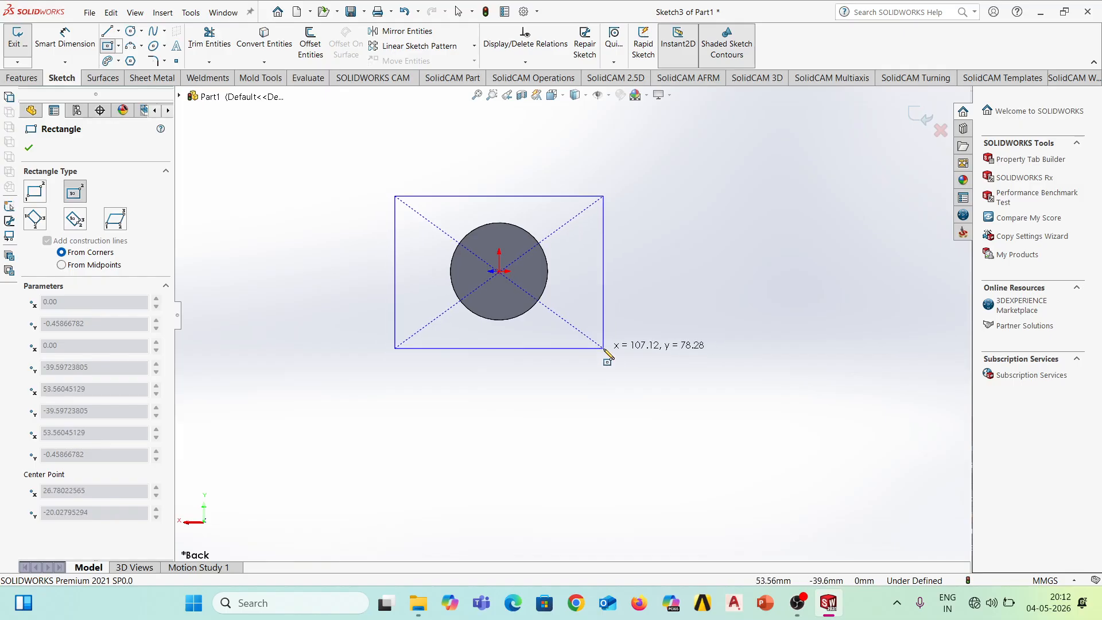
left_click(603, 348)
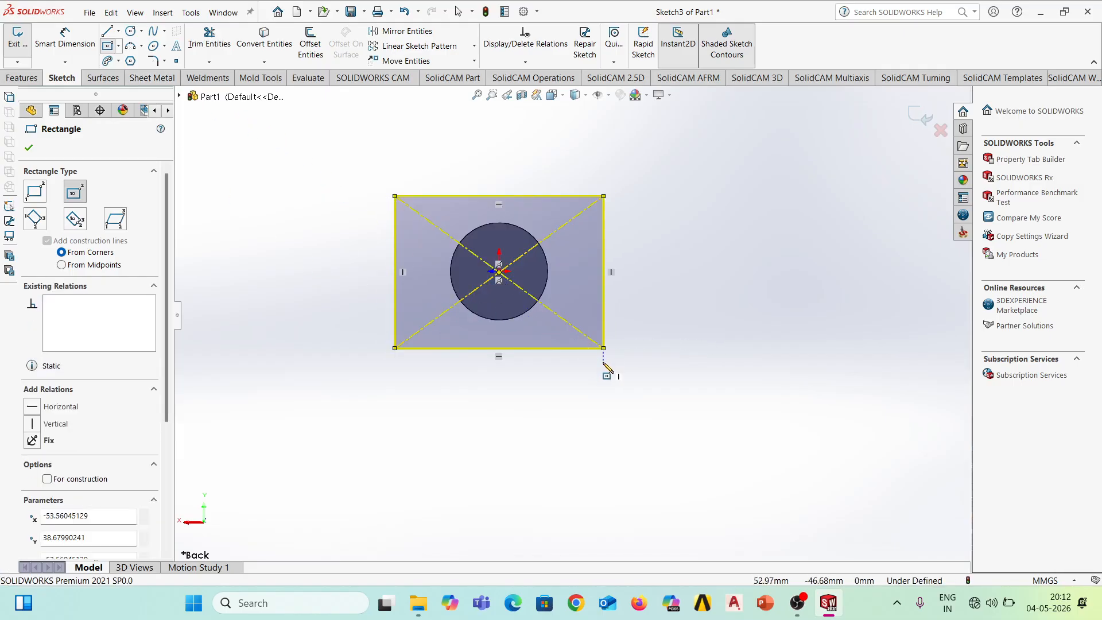
key("Escape")
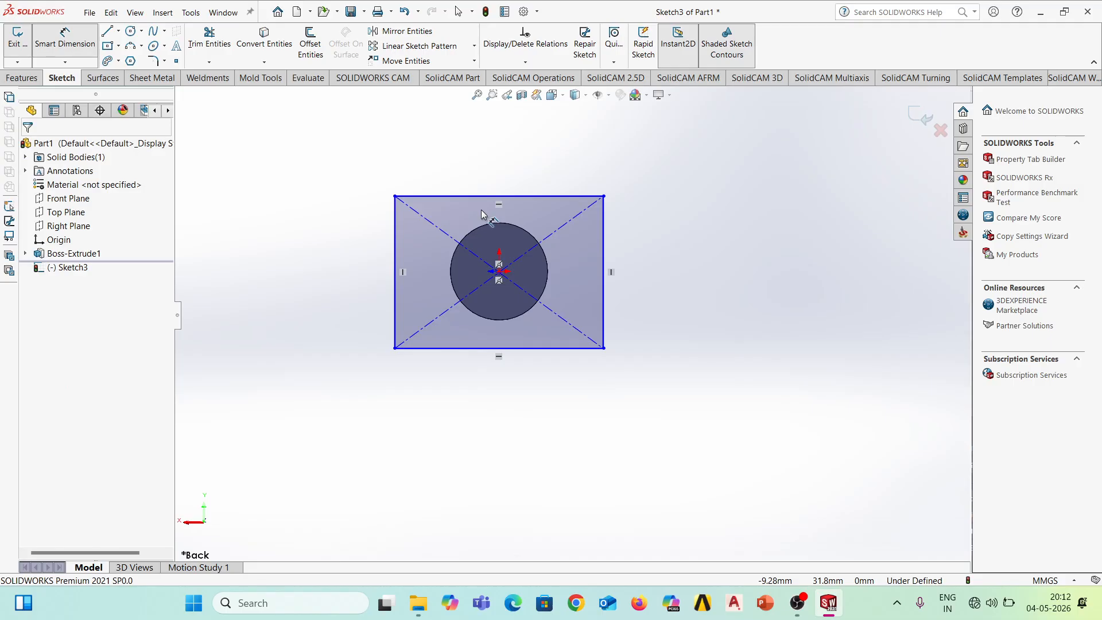
Dimension the rectangle's width between its two vertical sides and set it to 70 mm.
left_click(603, 232)
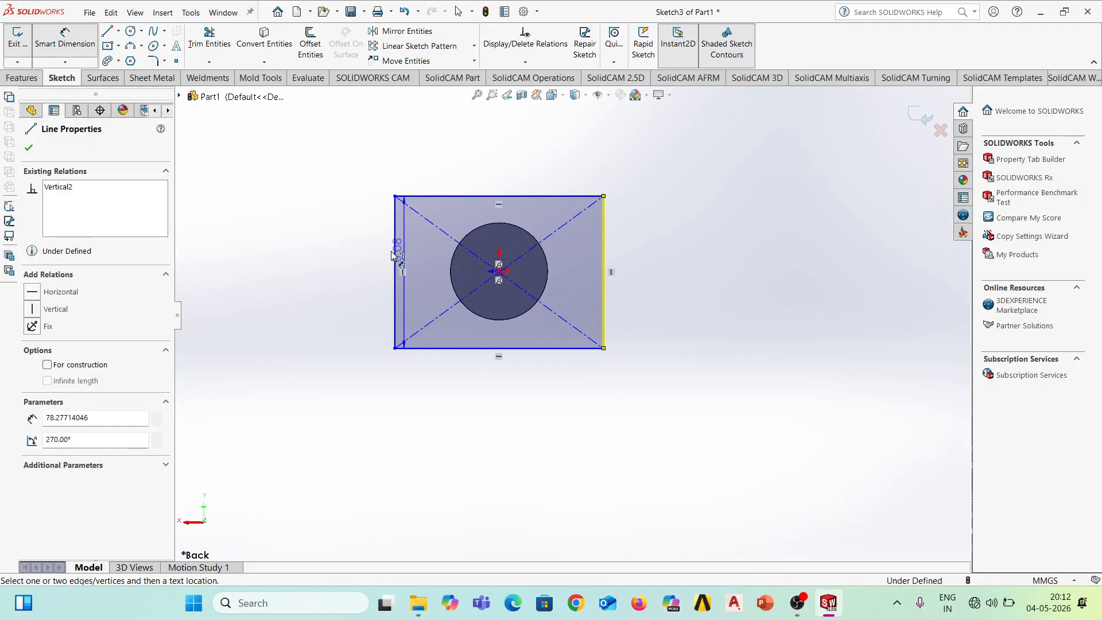
left_click(468, 195)
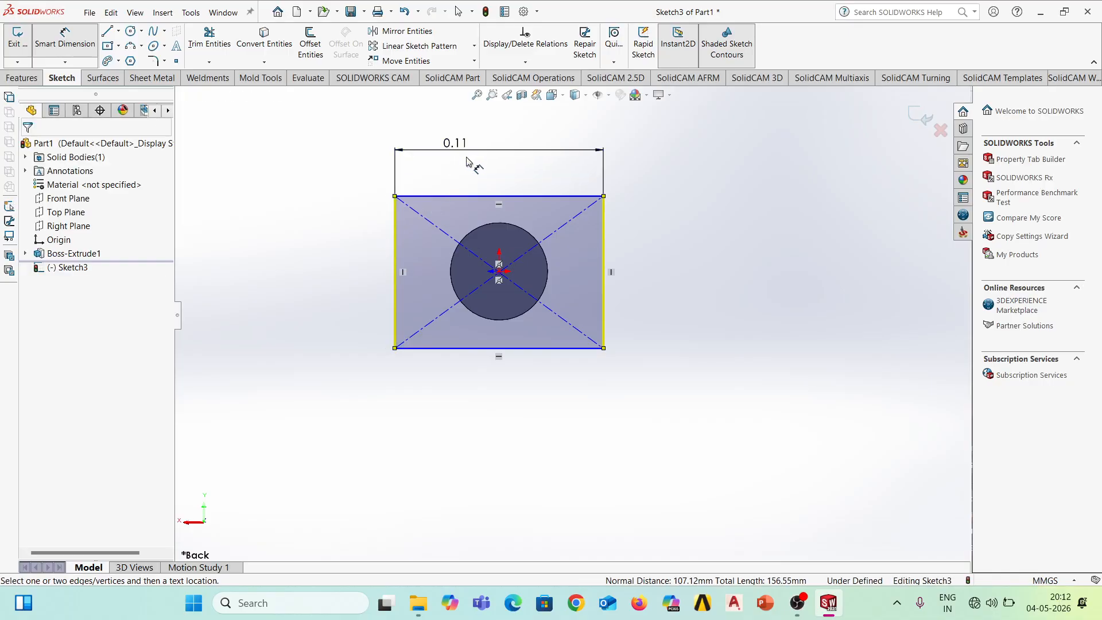
left_click(468, 150)
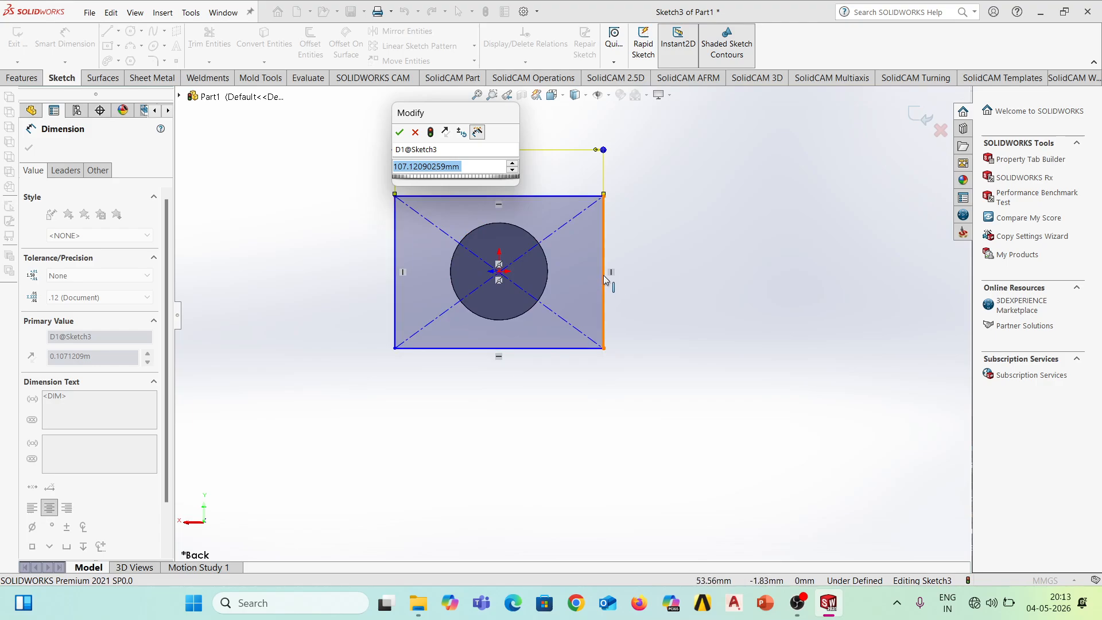
type("0.07")
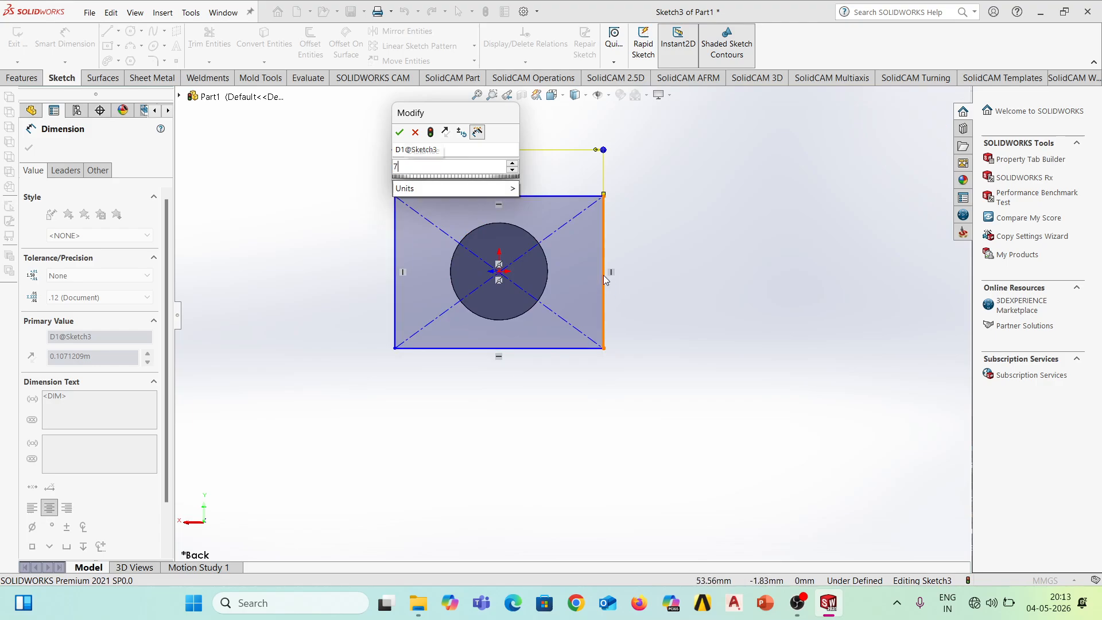
key("Return")
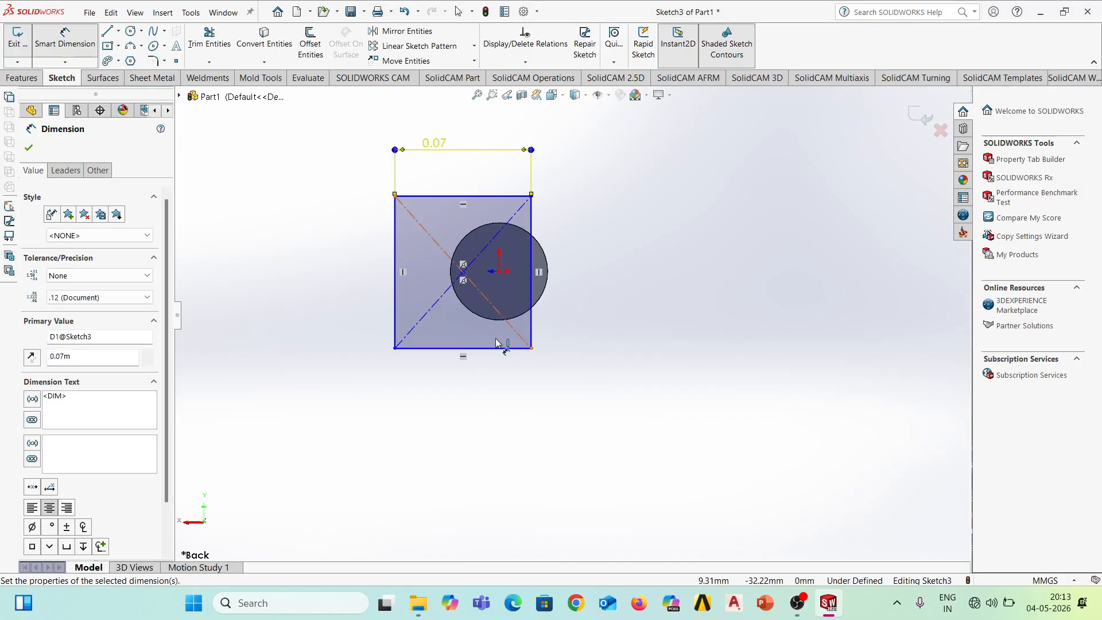
Dimension the rectangle's height between its two horizontal sides and set it to 70 mm.
scroll(431, 310, "down", 1)
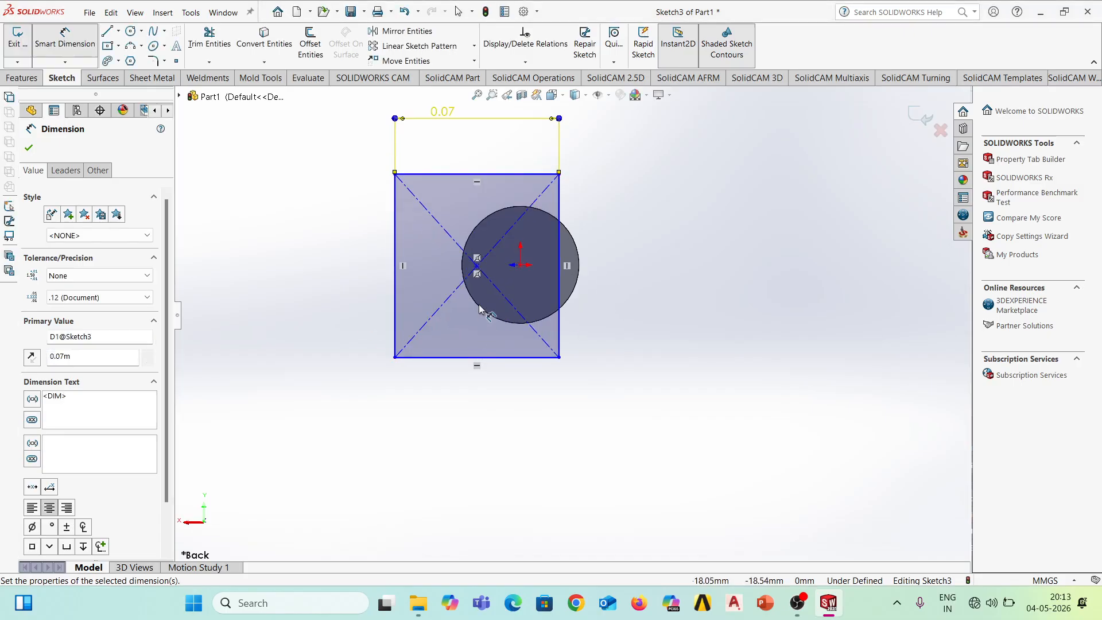
left_click(466, 359)
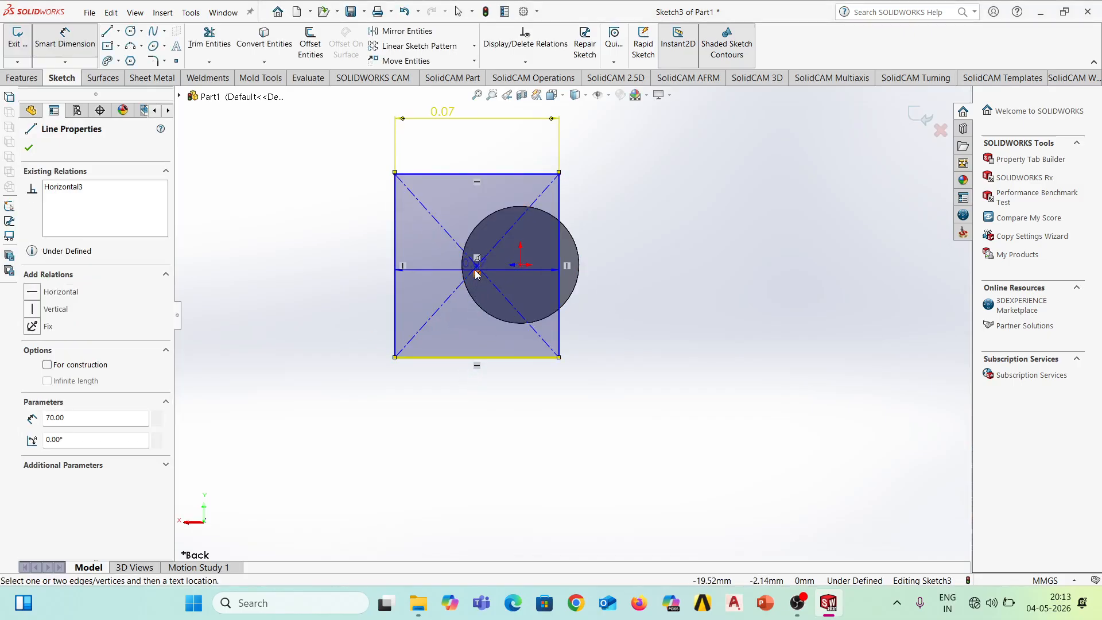
left_click(480, 173)
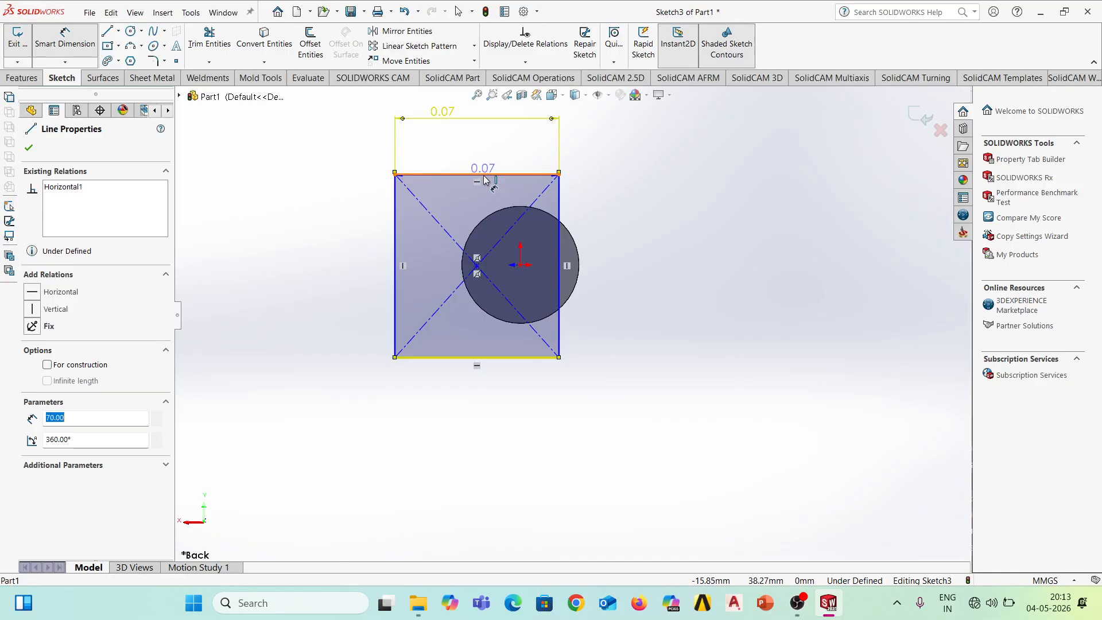
left_click(350, 251)
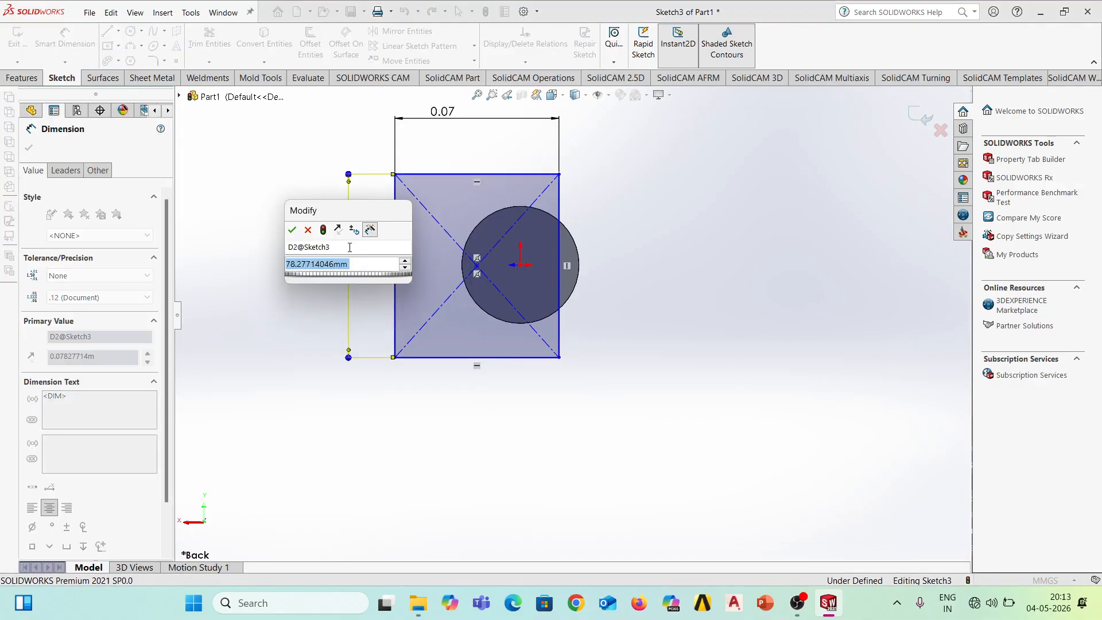
type("70")
key("Return")
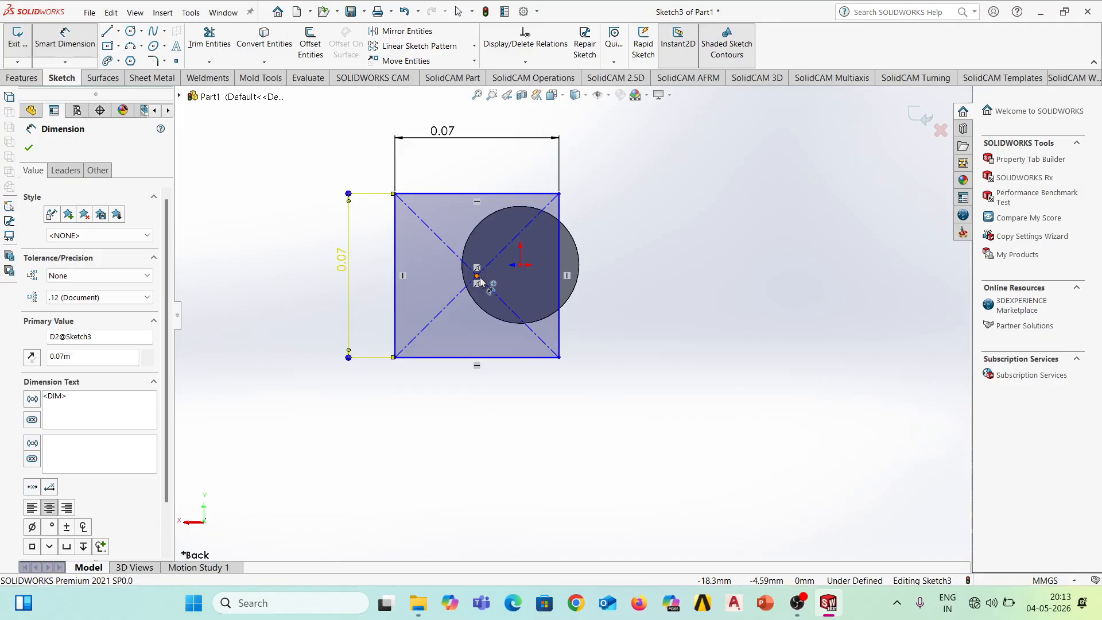
Try to dimension the distance from the rectangle's centre point to its nearby vertical side.
left_click(477, 276)
left_click(560, 304)
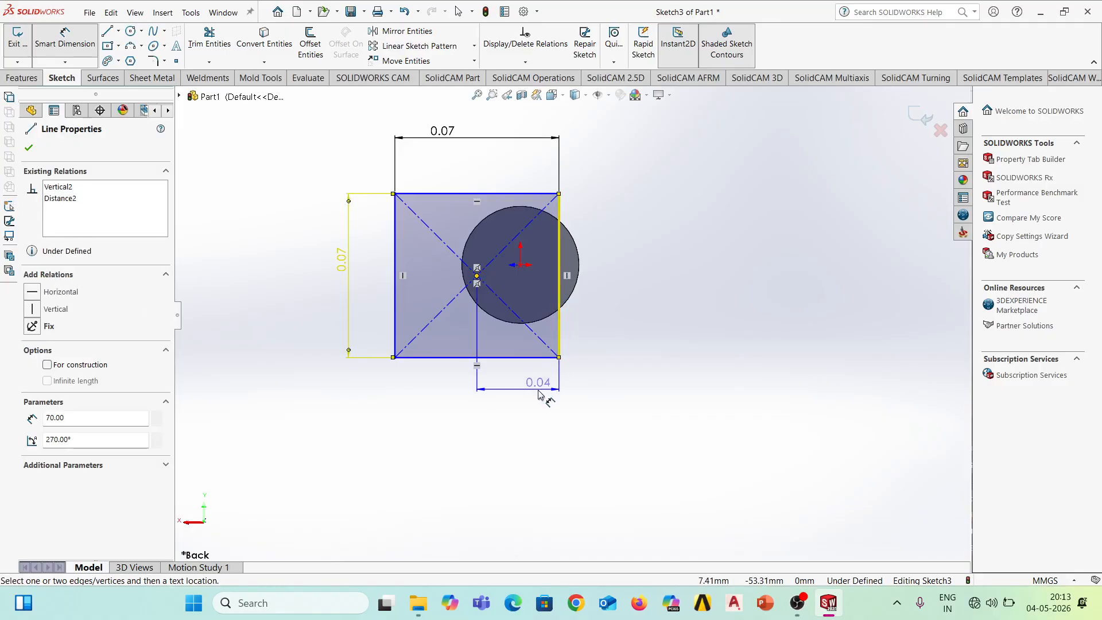
left_click(535, 395)
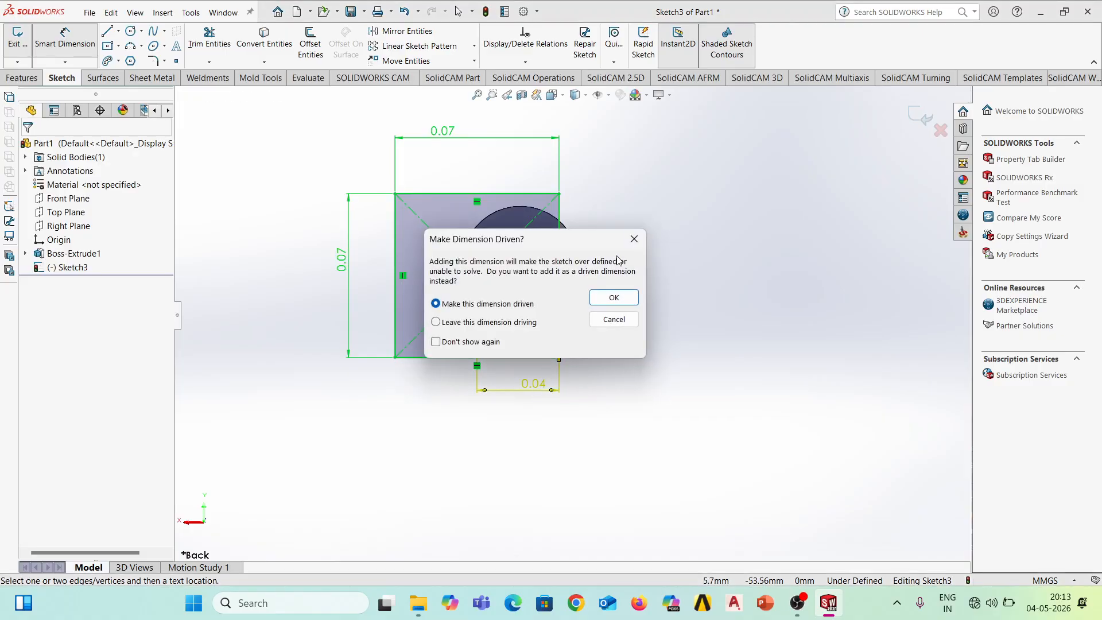
left_click(635, 238)
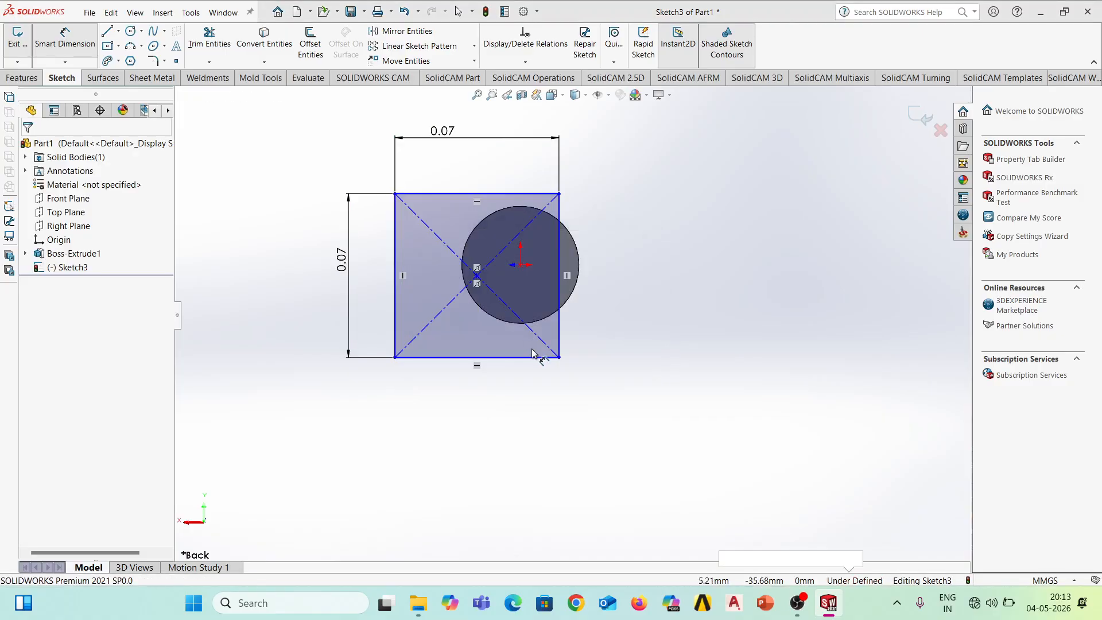
Dimension the horizontal distance between the rectangle's centre point and the origin and set it to 0.
left_click(477, 277)
left_click(520, 267)
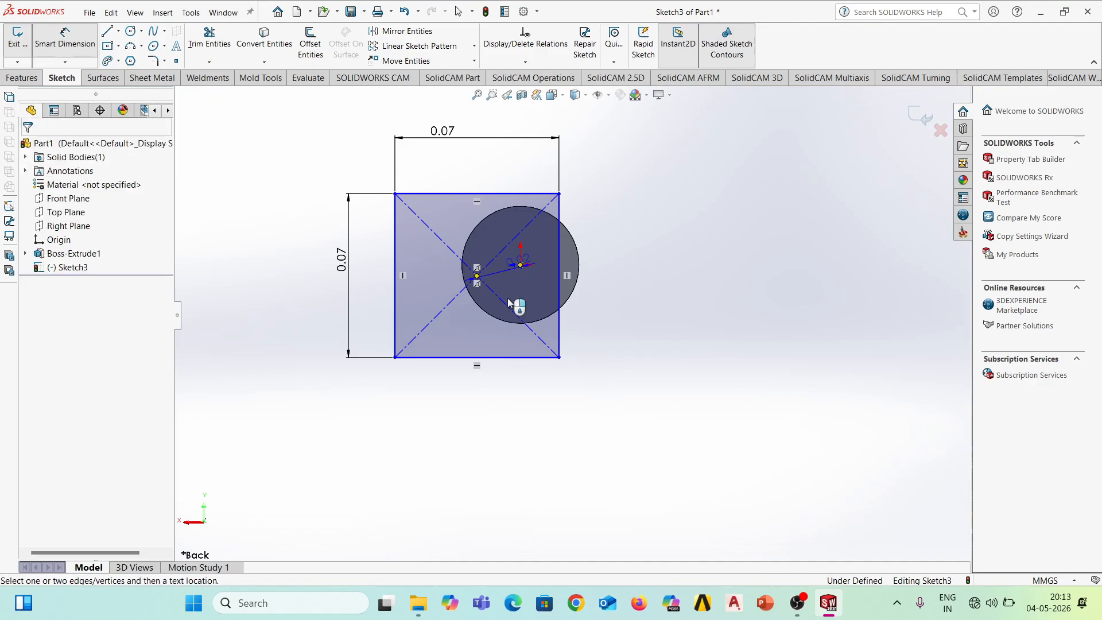
left_click(490, 398)
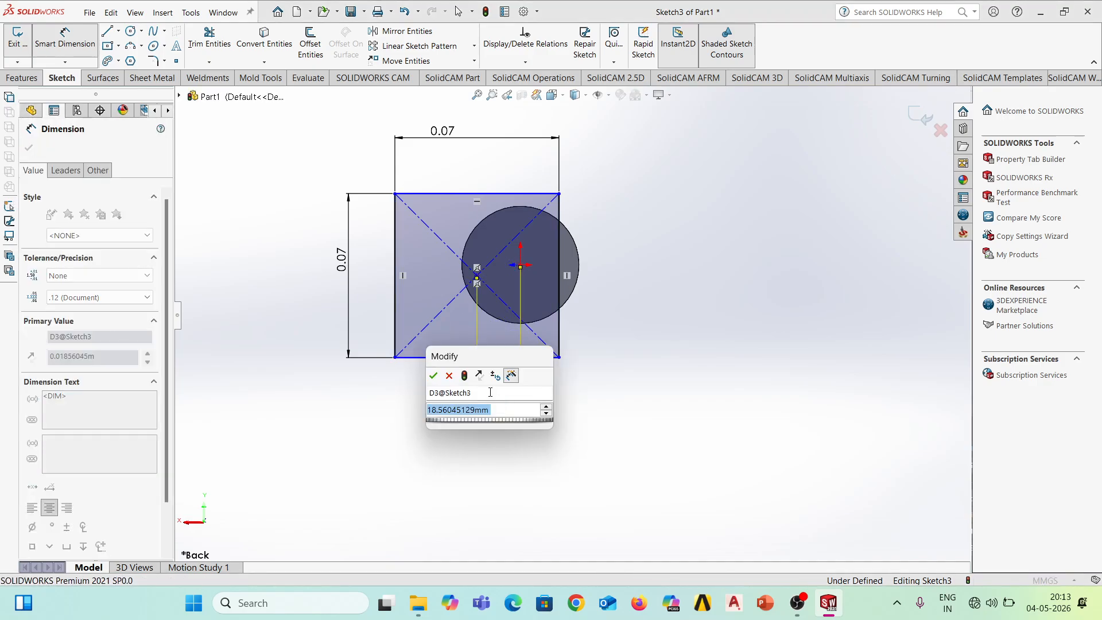
type("0")
key("Return")
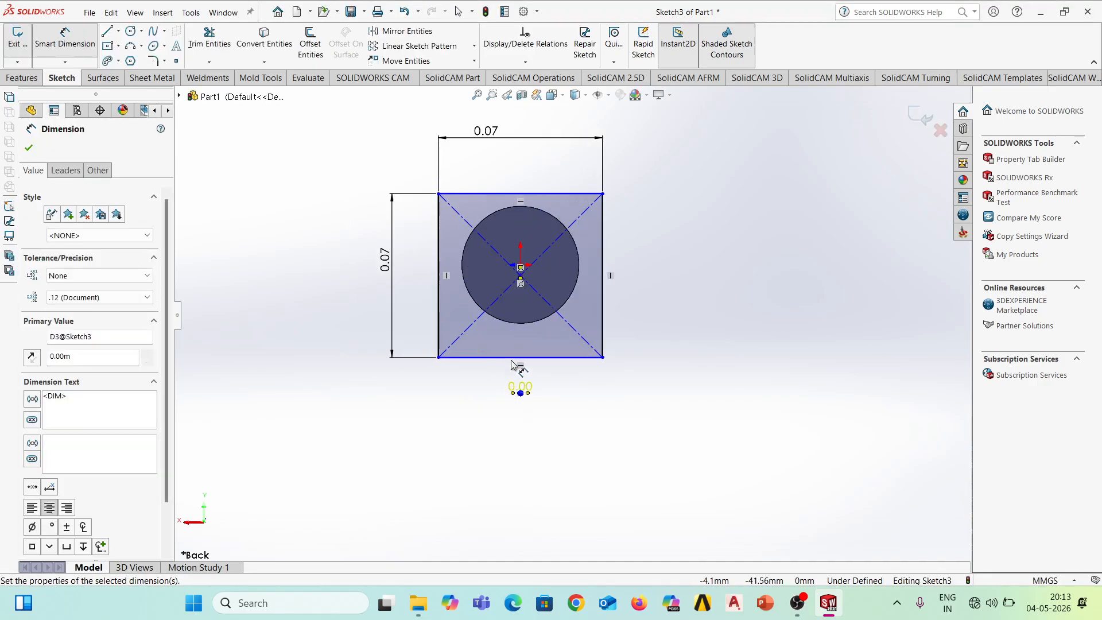
Dimension the vertical distance between the rectangle's centre point and the origin and set it to 0.
scroll(533, 287, "down", 5)
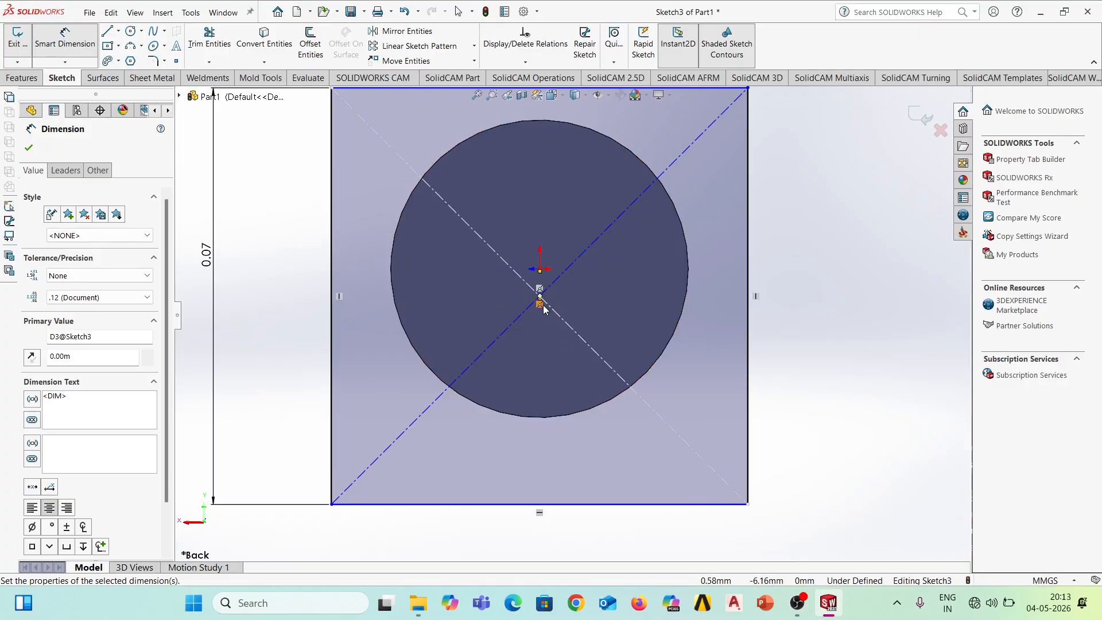
left_click(540, 271)
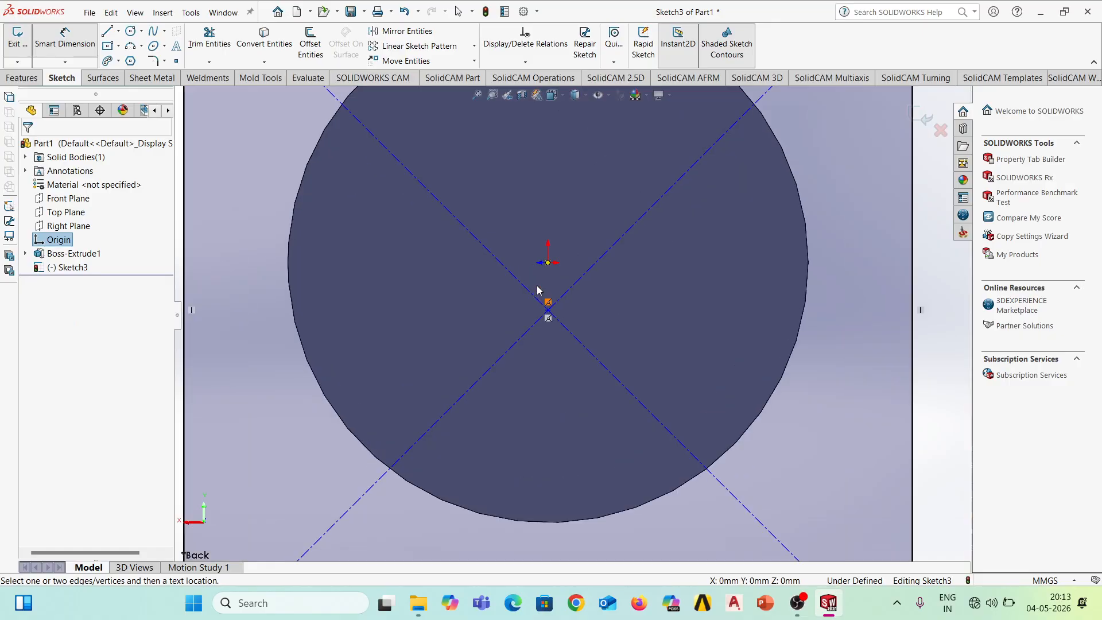
scroll(529, 277, "down", 3)
left_click(548, 309)
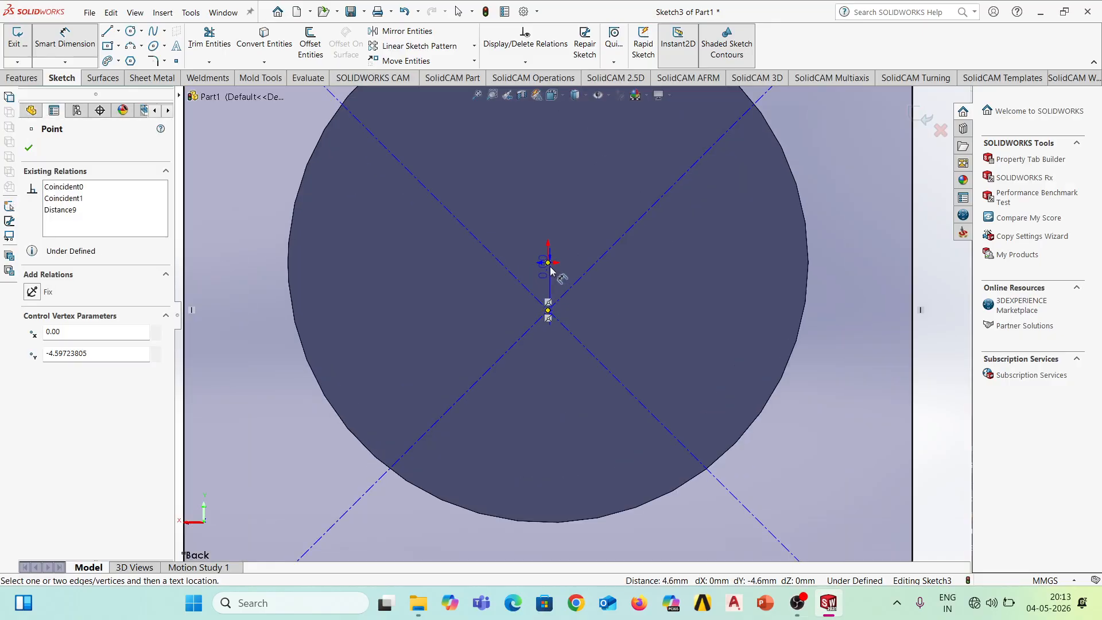
left_click(548, 262)
left_click(662, 288)
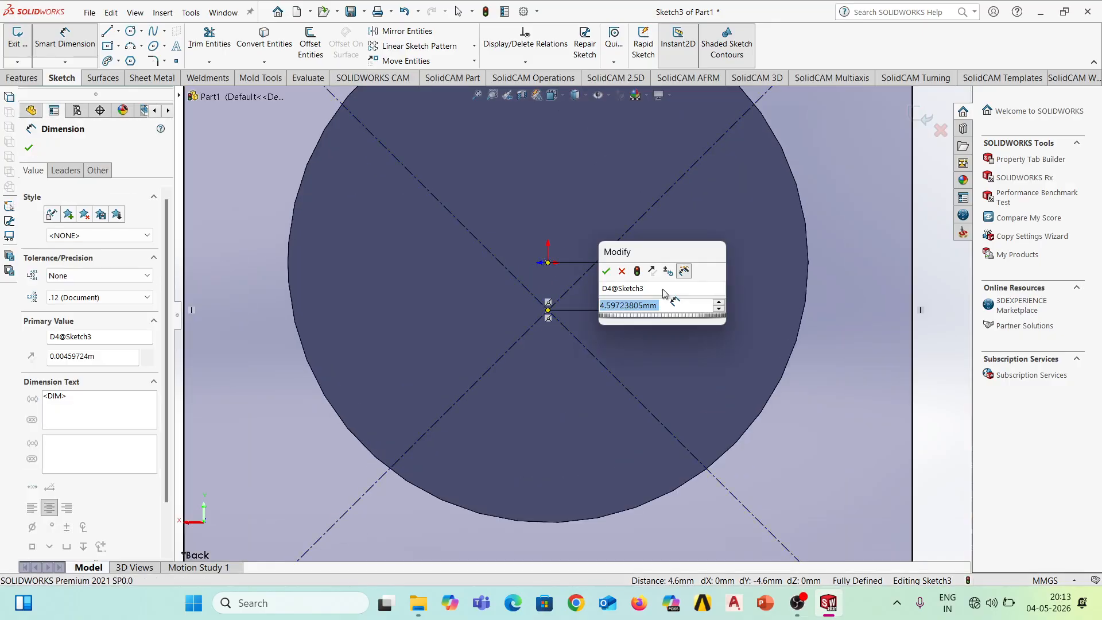
type("0")
key("Return")
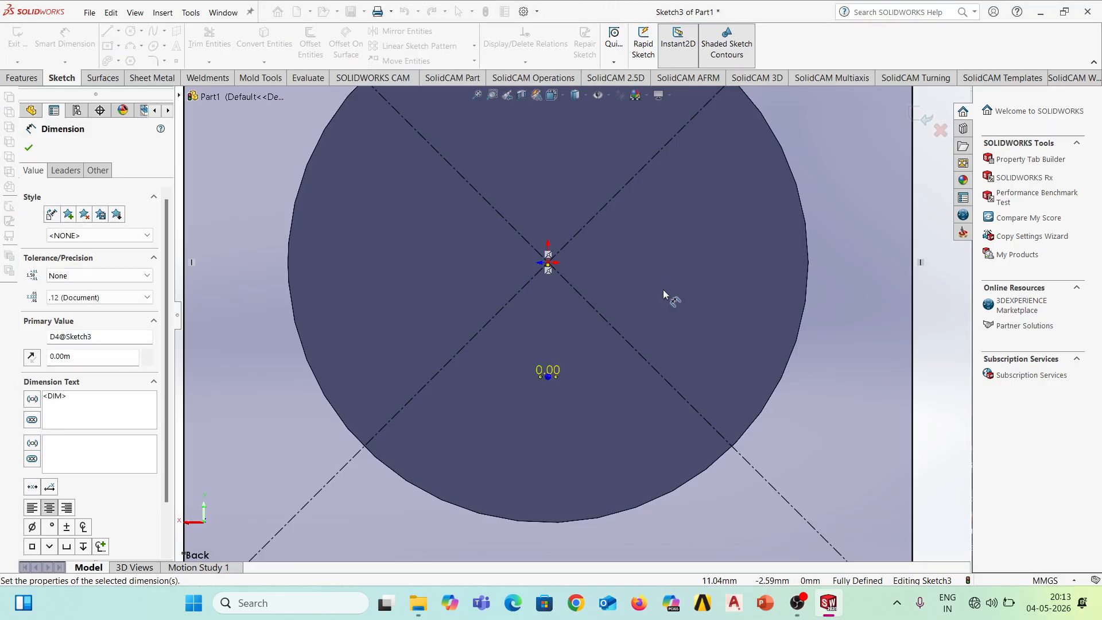
Extrude the 70 mm square sketch 10 mm away from the cylinder as a blind boss merged with the body.
key("f")
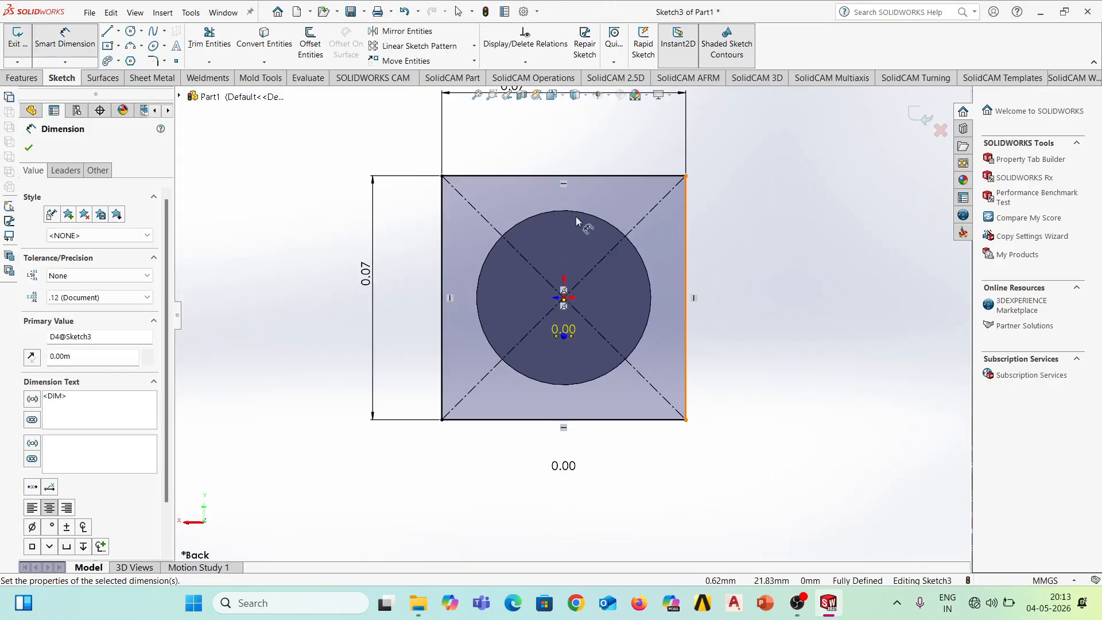
scroll(594, 293, "up", 3)
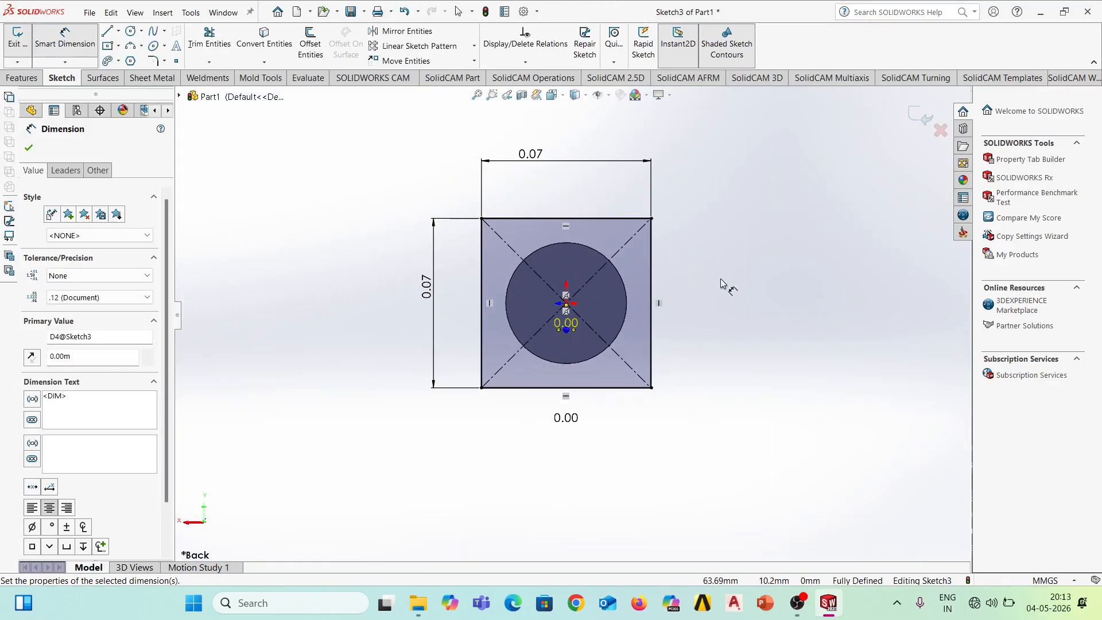
mouse_move(721, 278)
middle_mouse_down()
mouse_move(688, 351)
mouse_move(550, 326)
middle_mouse_up()
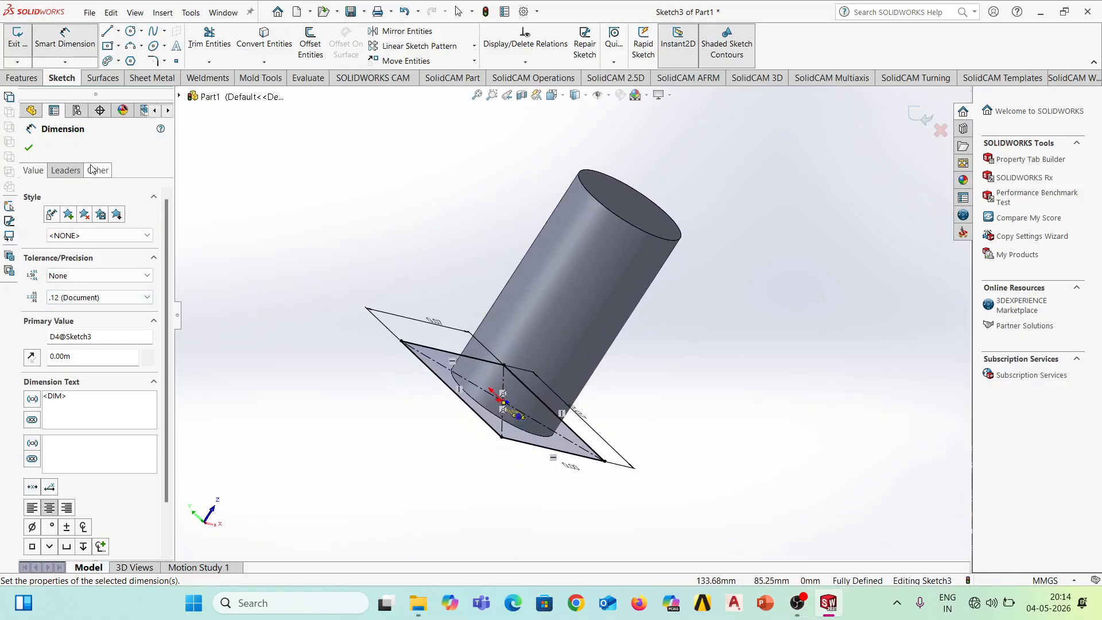
left_click(29, 78)
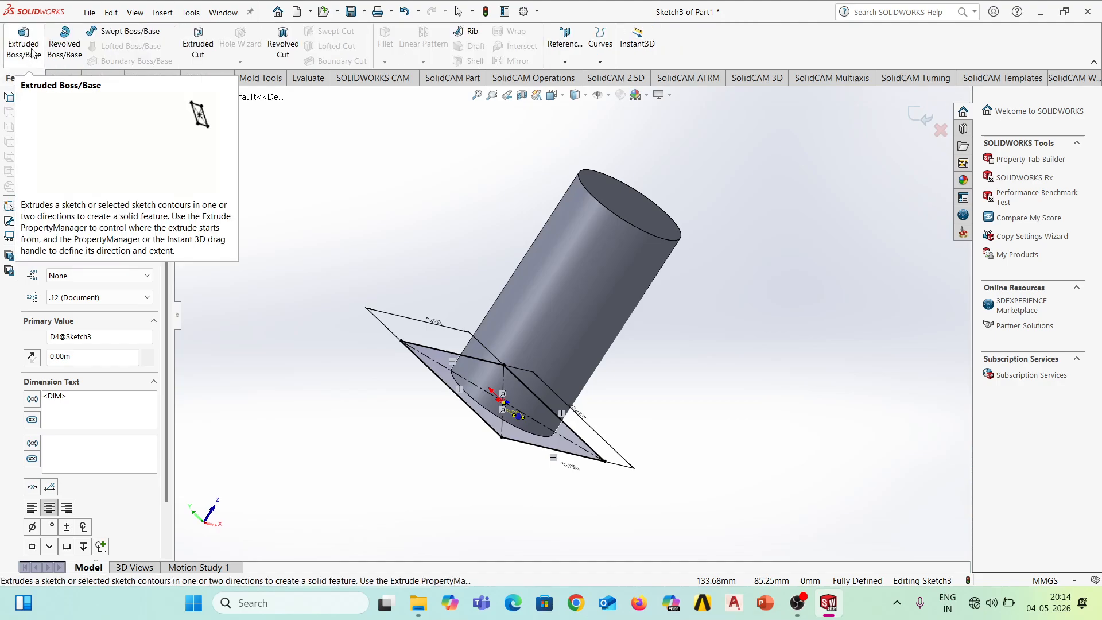
left_click(33, 53)
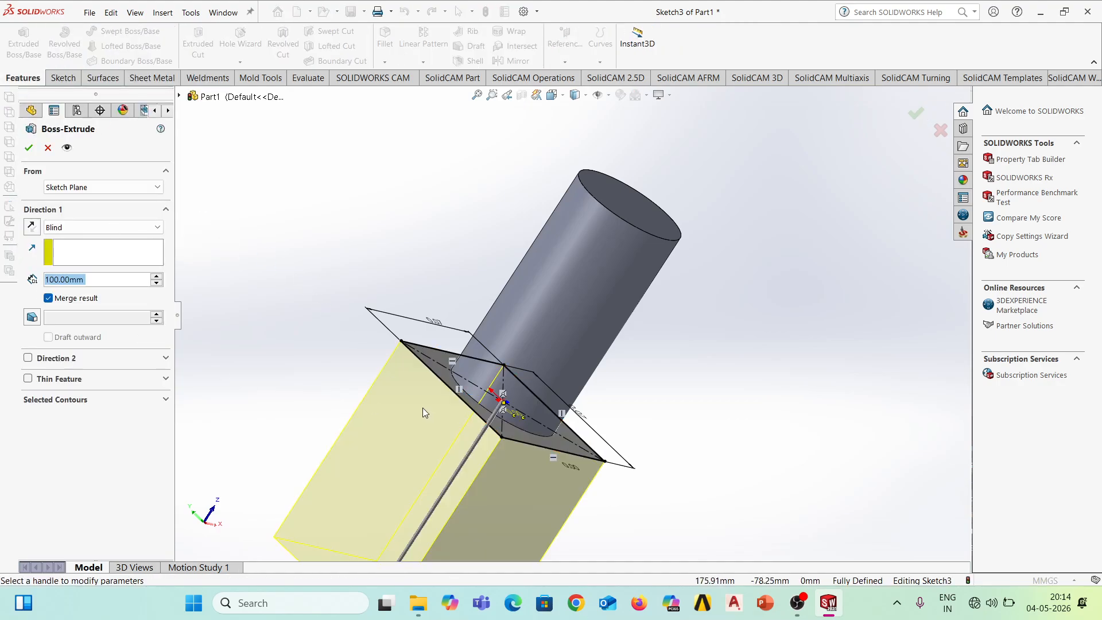
scroll(442, 416, "down", 3)
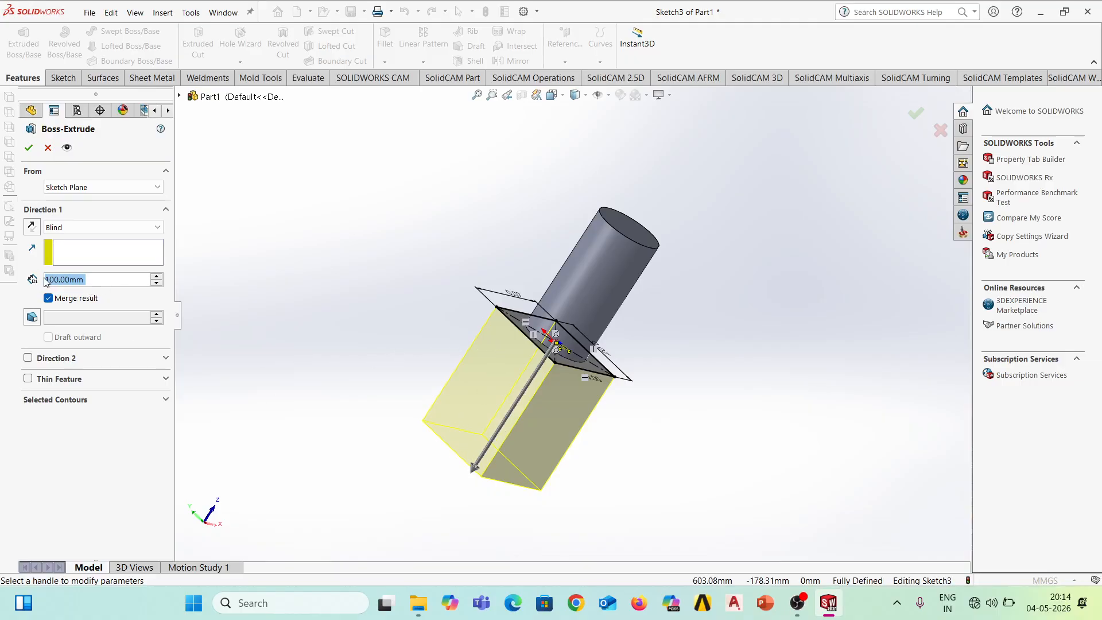
type("10")
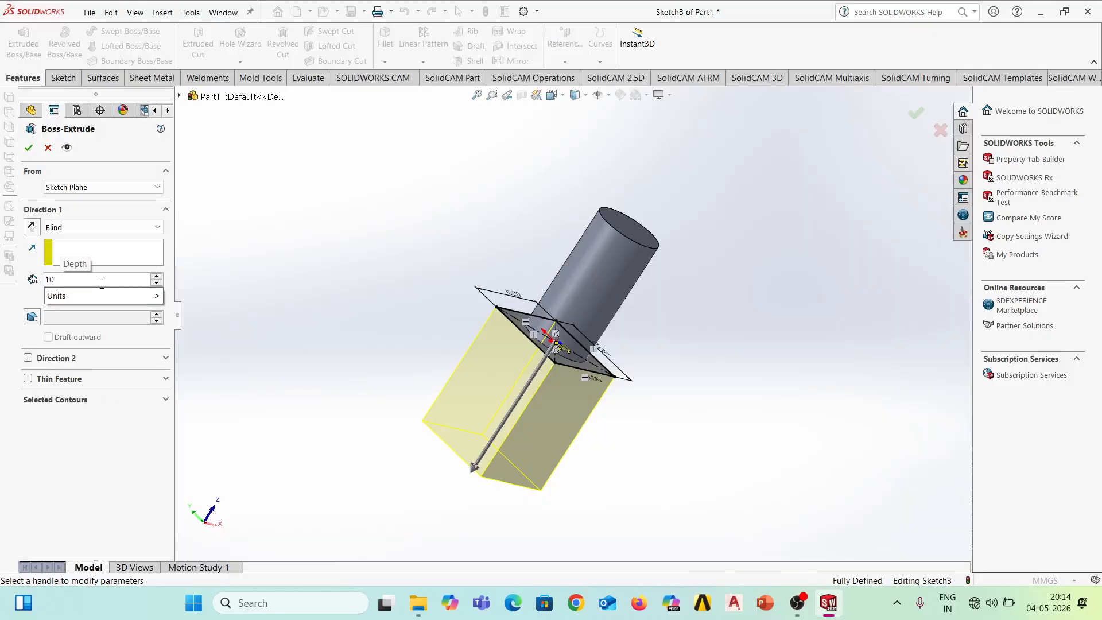
key("Return")
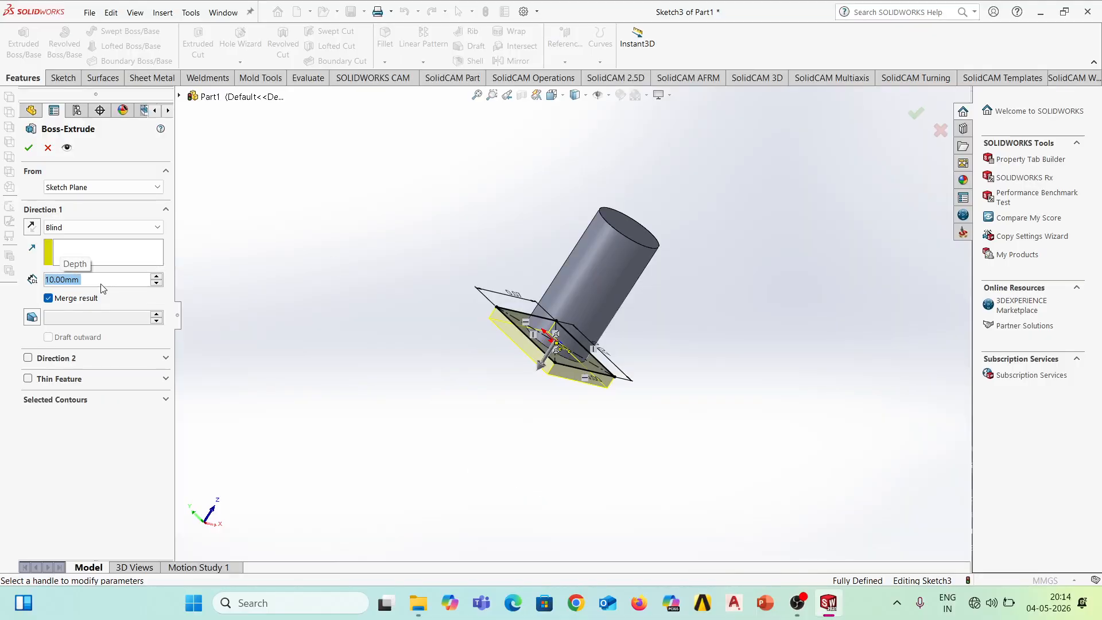
key("Return")
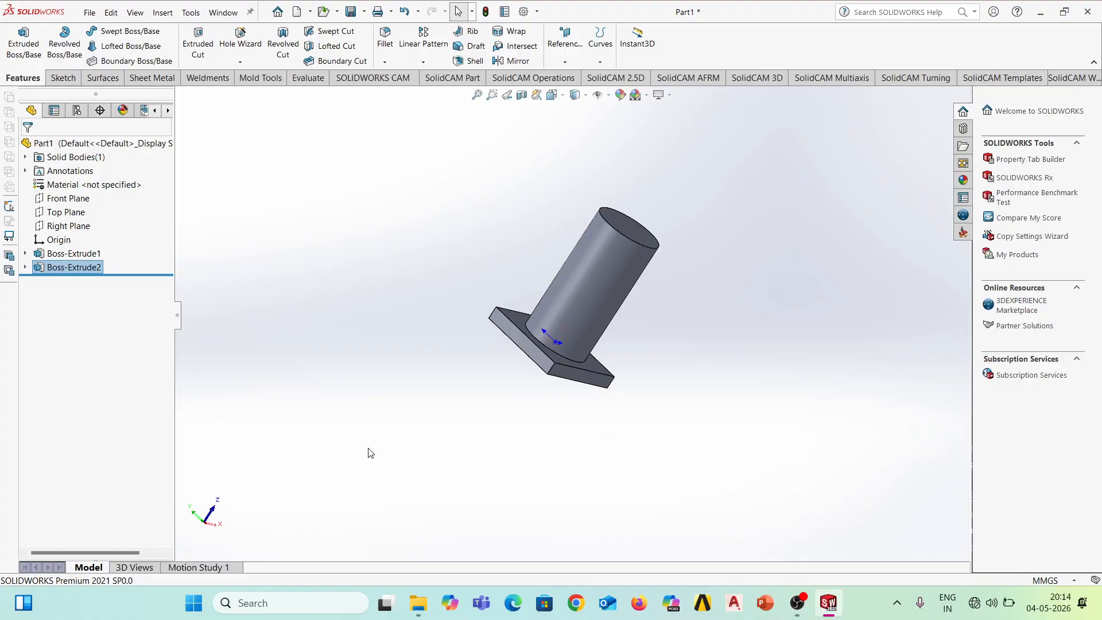
Start a new sketch on the outer face of the square plate, opposite the cylinder.
middle_click_drag(615, 441, 495, 361)
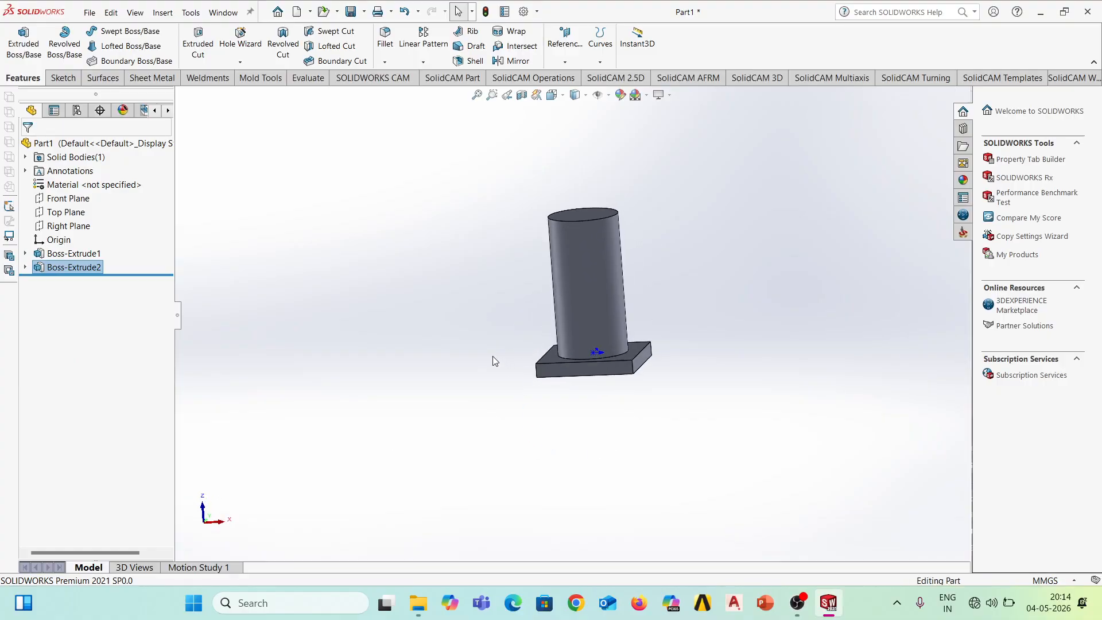
left_click(63, 78)
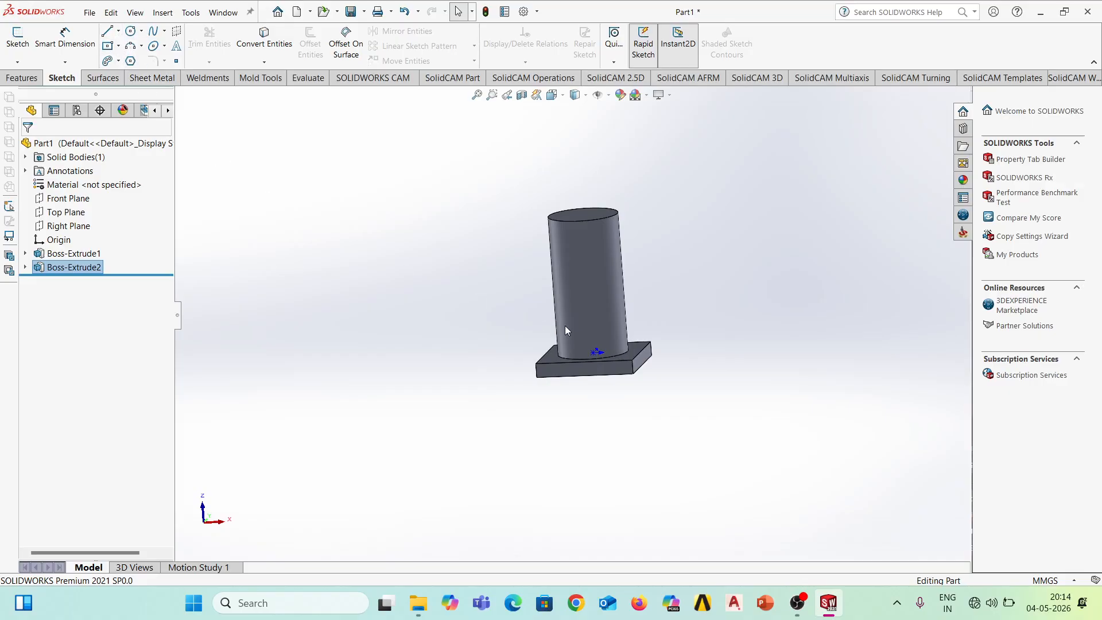
middle_click_drag(567, 370, 585, 243)
left_click(612, 319)
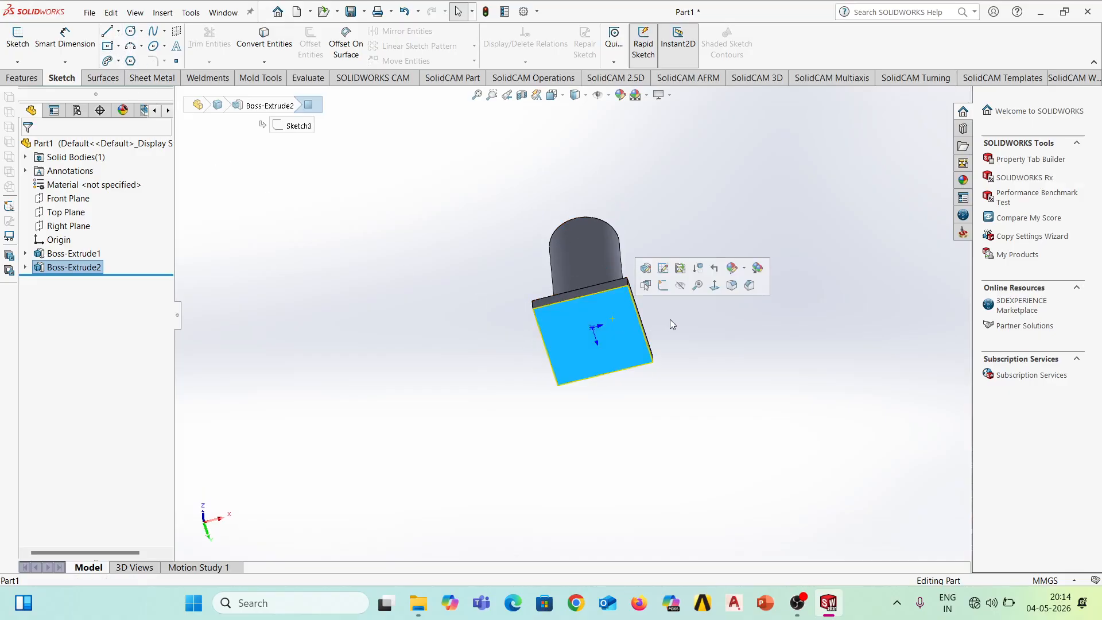
left_click(760, 364)
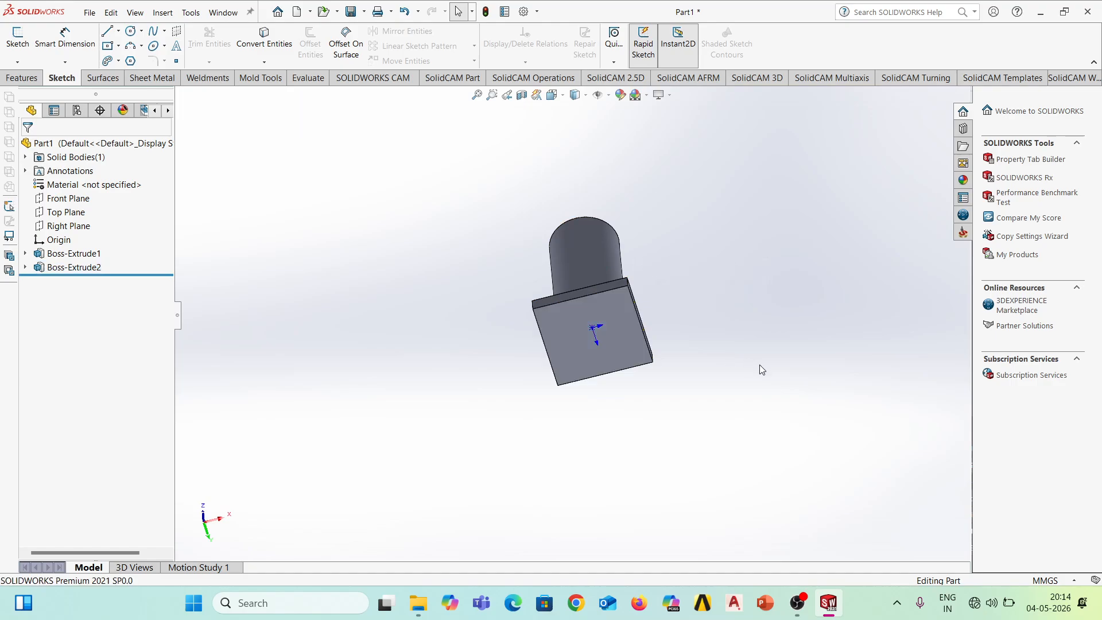
left_click(634, 356)
left_click(687, 323)
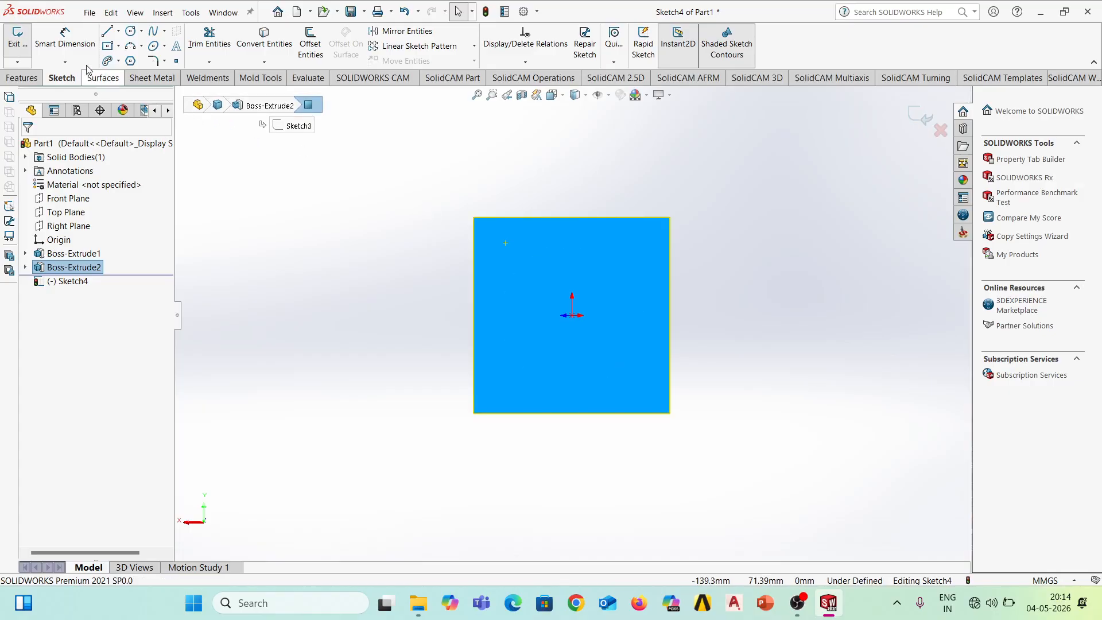
Sketch a closed triangle with 35 mm legs in the face's upper-left corner, joining the midpoints of the two adjacent edges.
left_click(106, 31)
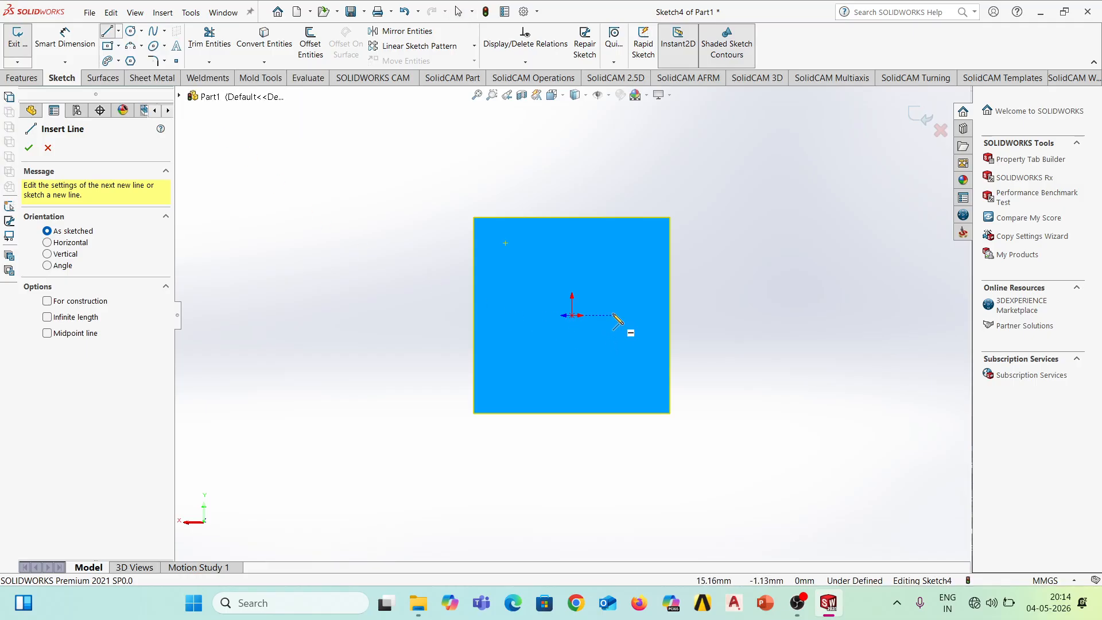
left_click(473, 315)
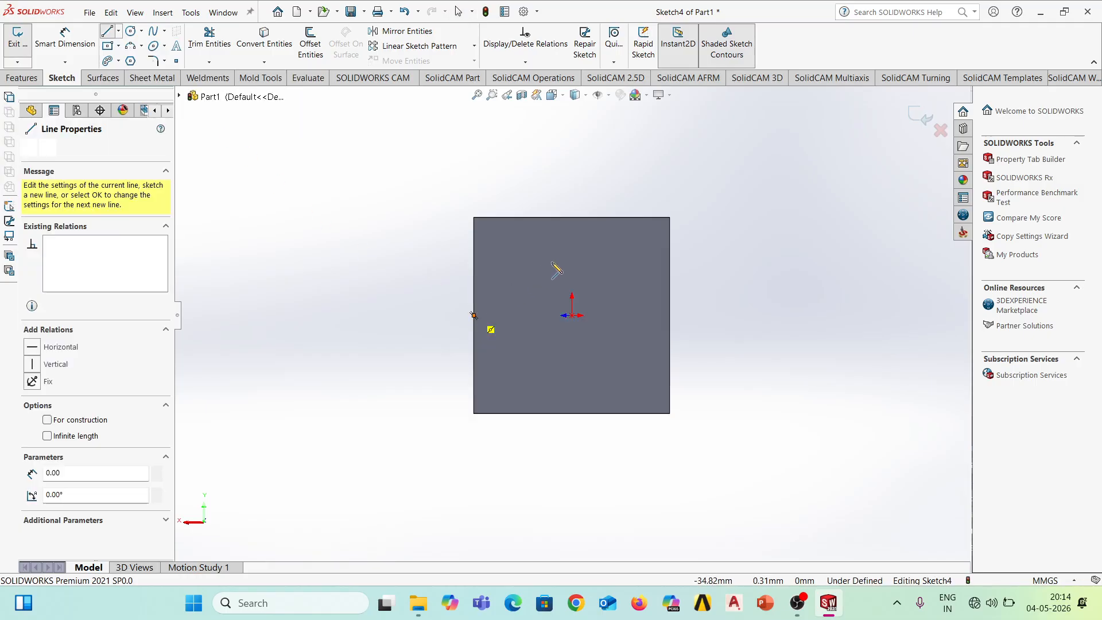
left_click(572, 217)
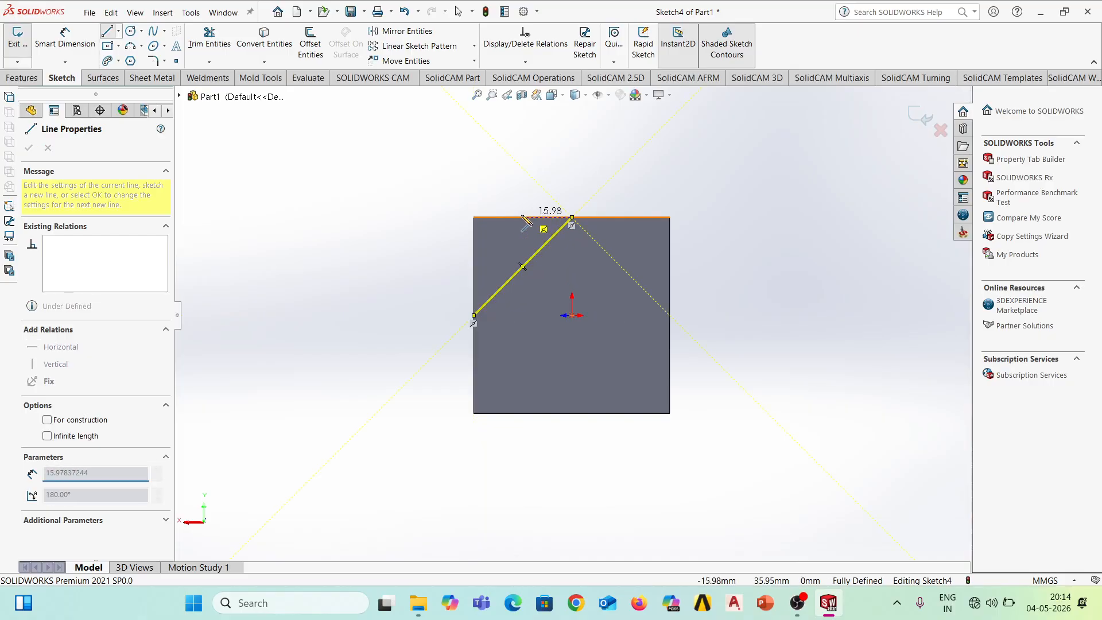
left_click(473, 217)
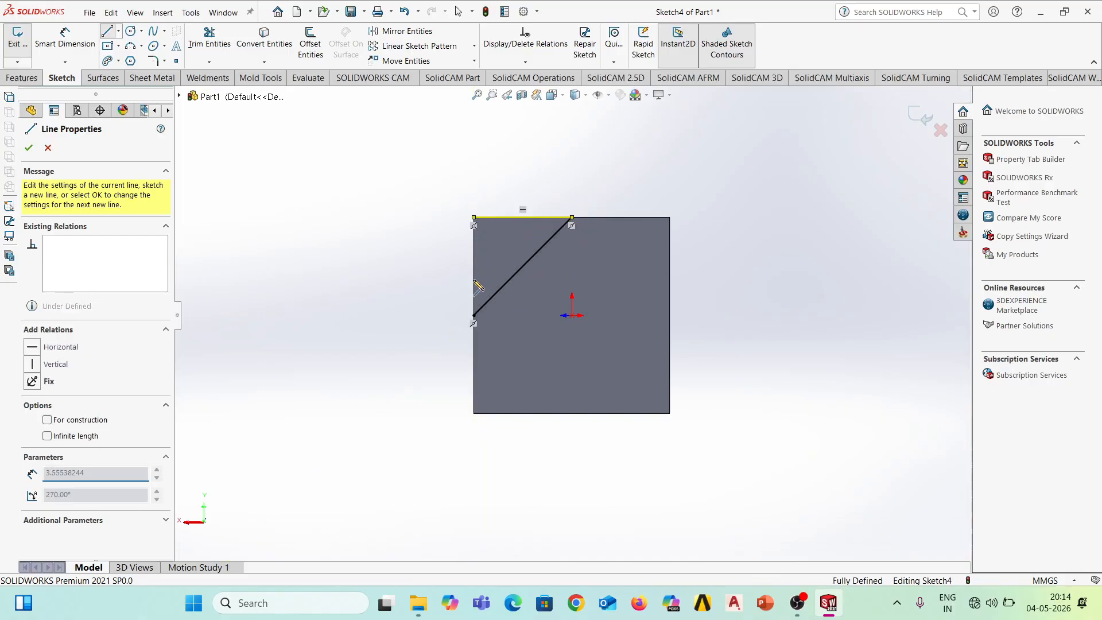
left_click(474, 315)
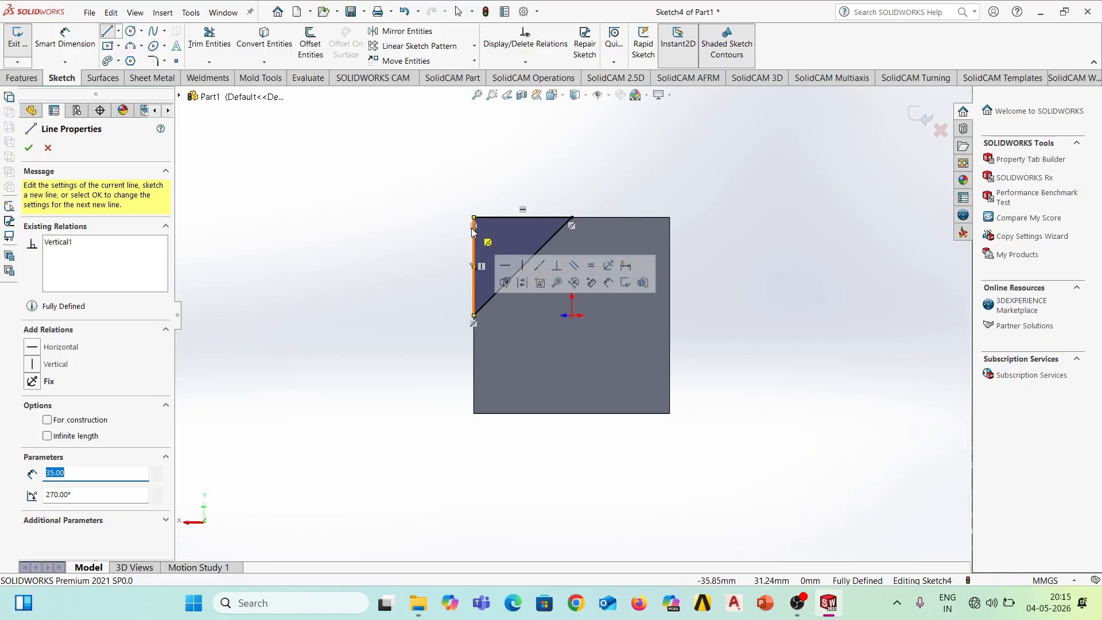
Extrude the triangular corner sketch 12 mm outward from the plate as a blind boss with merged result.
middle_click_drag(472, 231, 431, 333)
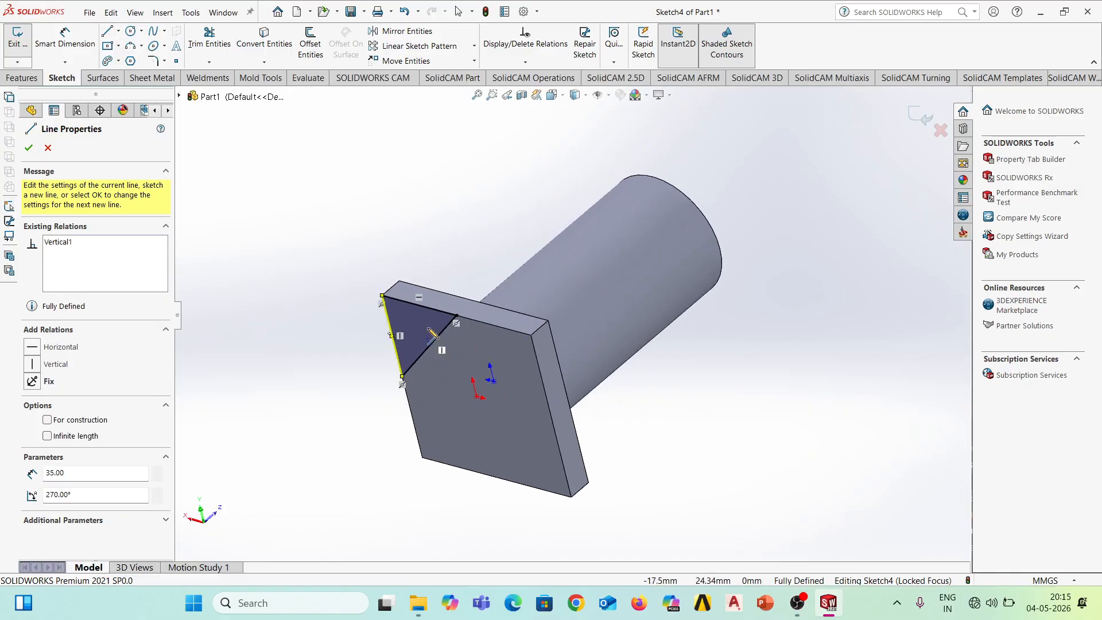
left_click(27, 80)
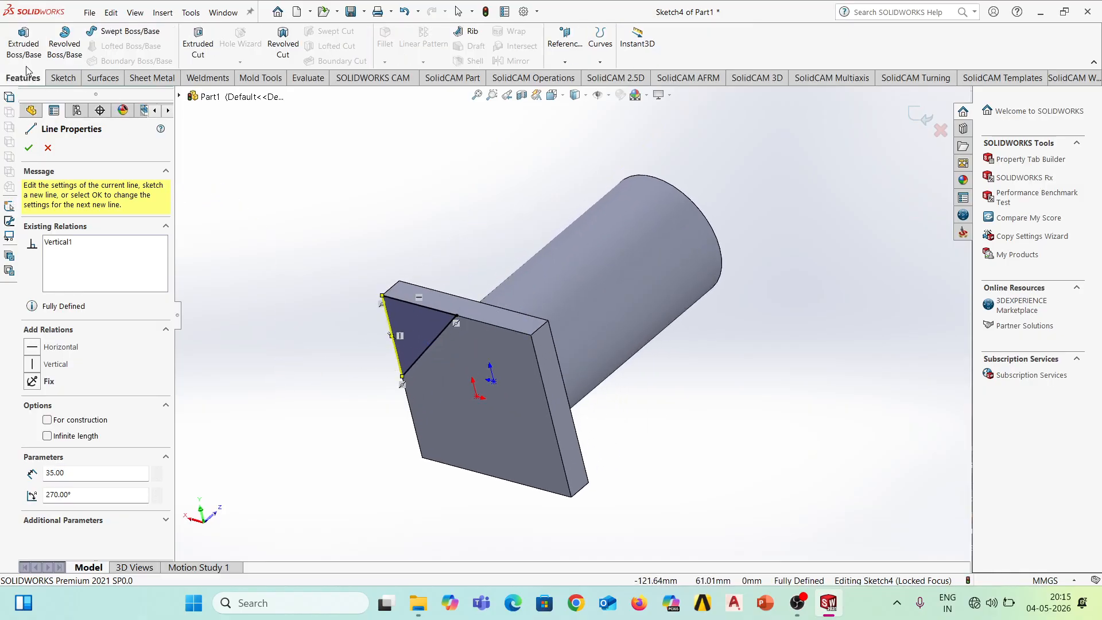
left_click(31, 49)
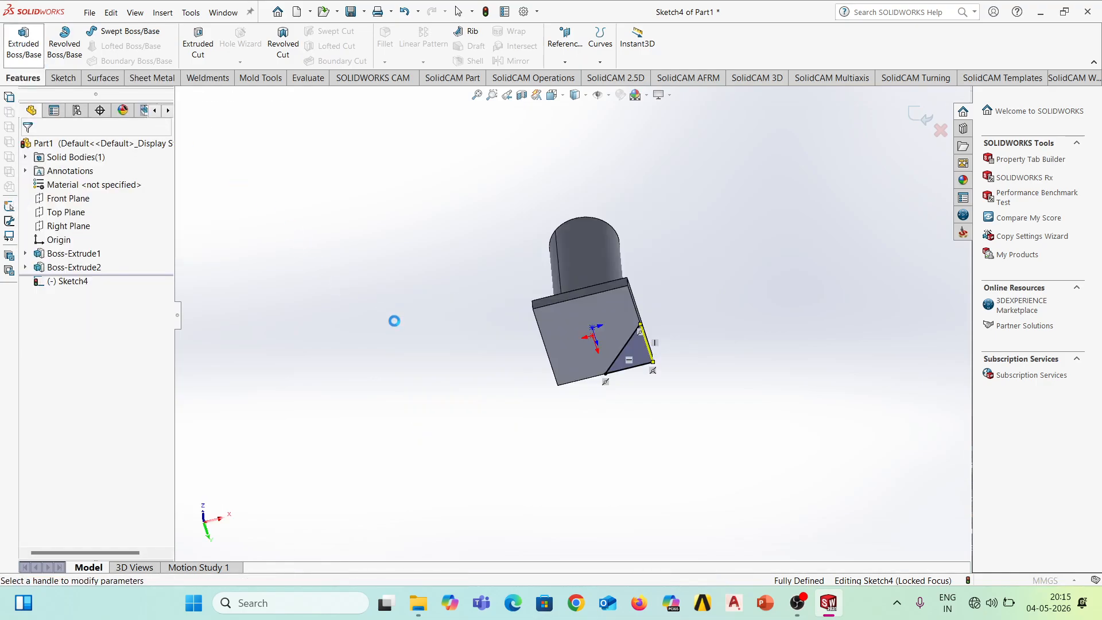
middle_click_drag(698, 376, 601, 452)
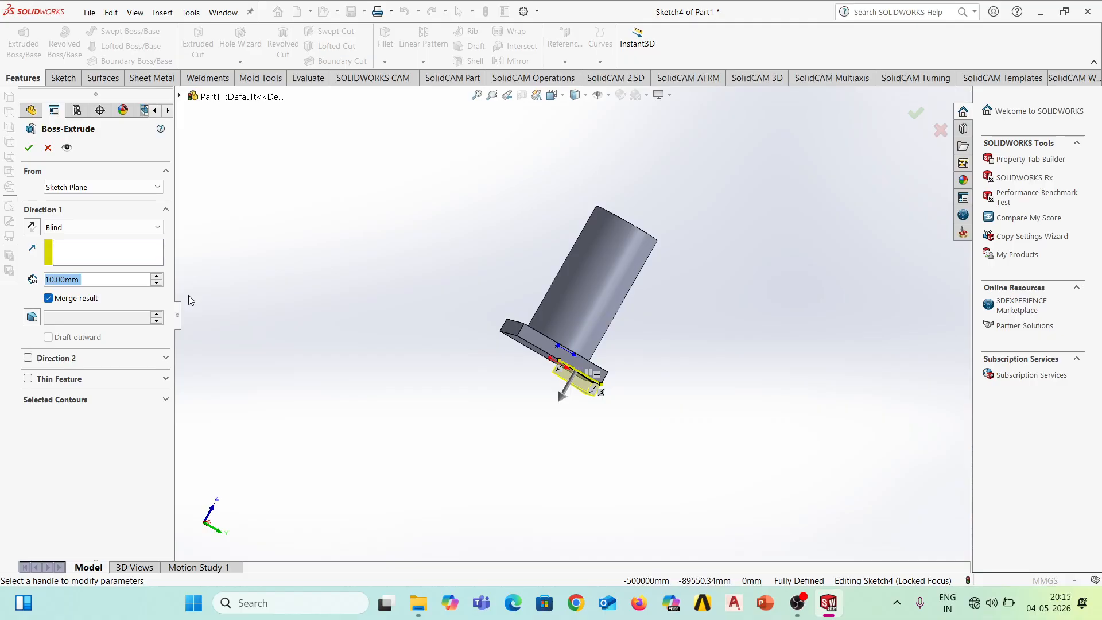
type("12")
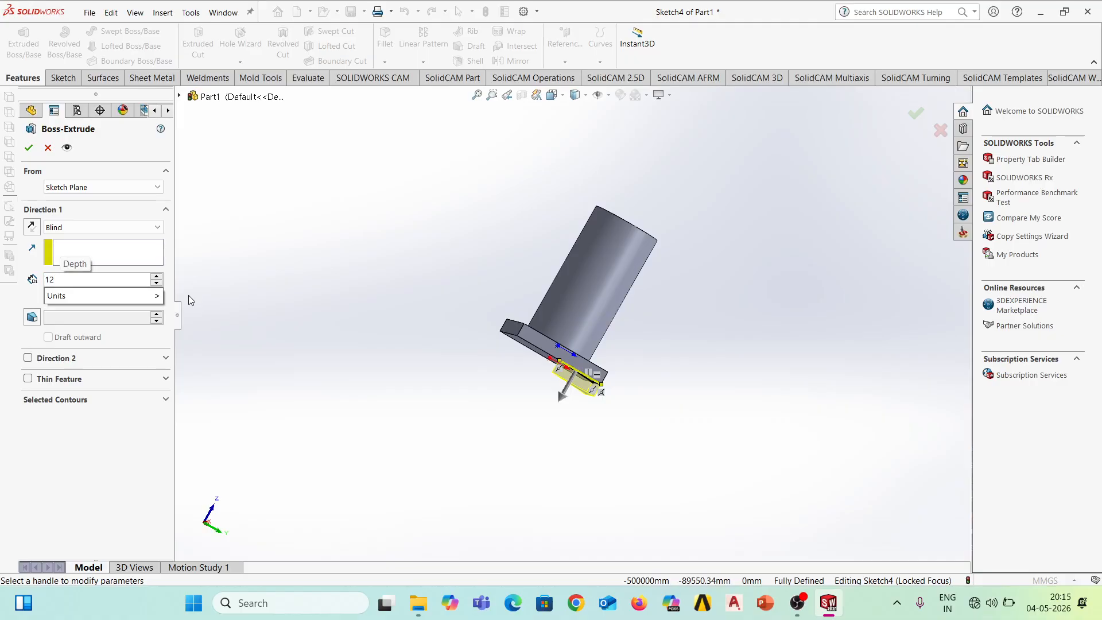
key("Return")
right_click(195, 303)
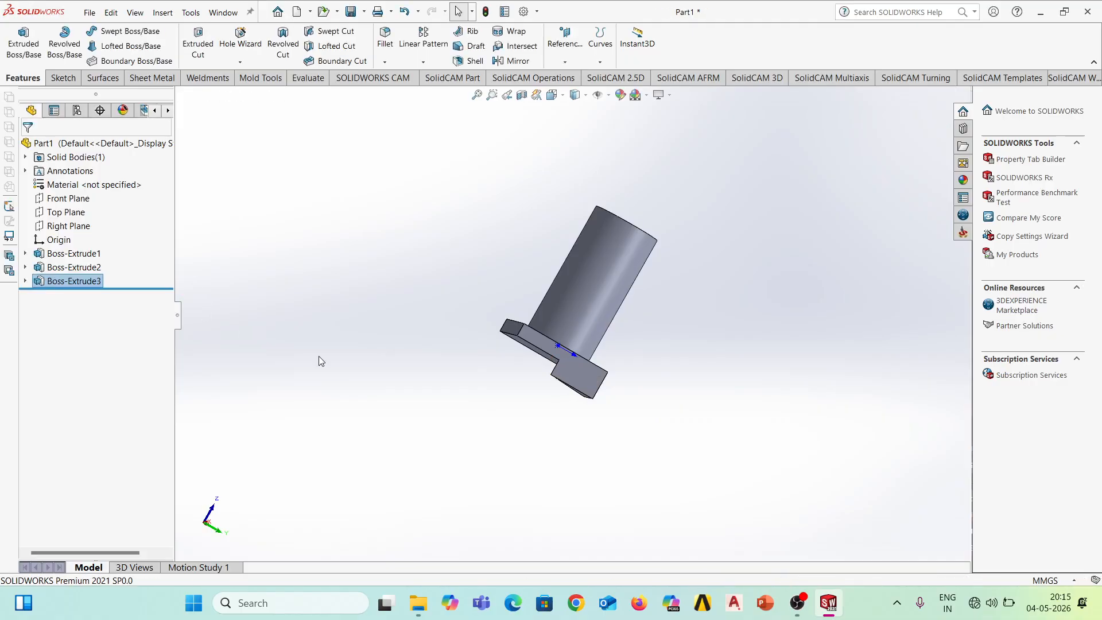
Examine the triangular corner boss, the square plate and the cylinder from several angles.
middle_click_drag(644, 450, 667, 267)
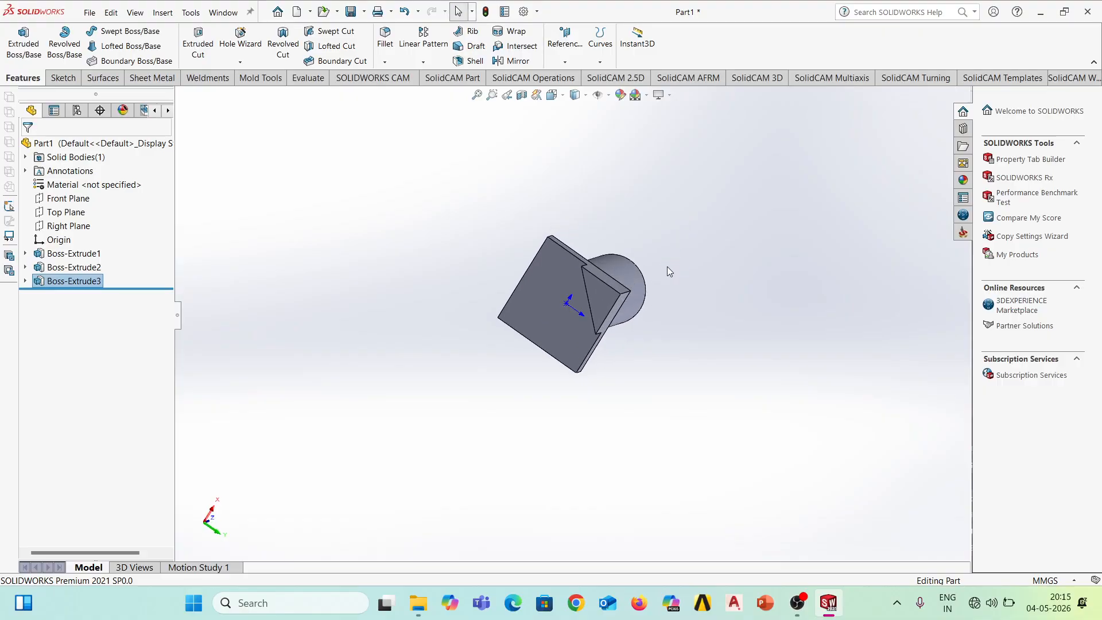
left_click(68, 79)
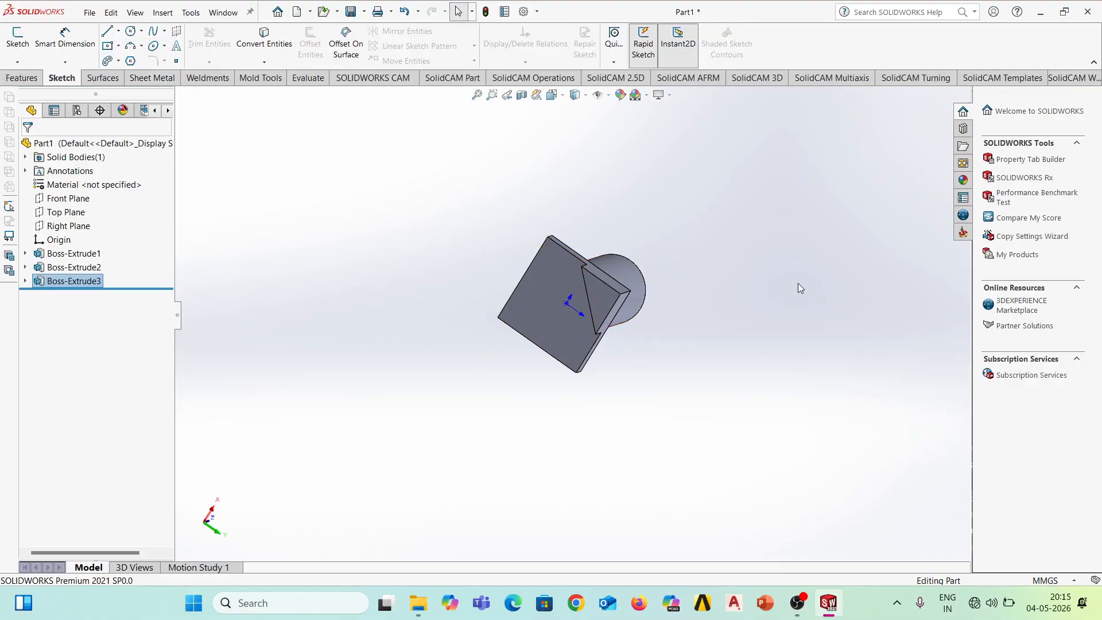
middle_click_drag(799, 287, 890, 524)
middle_click_drag(583, 339, 744, 317)
scroll(675, 343, "down", 3)
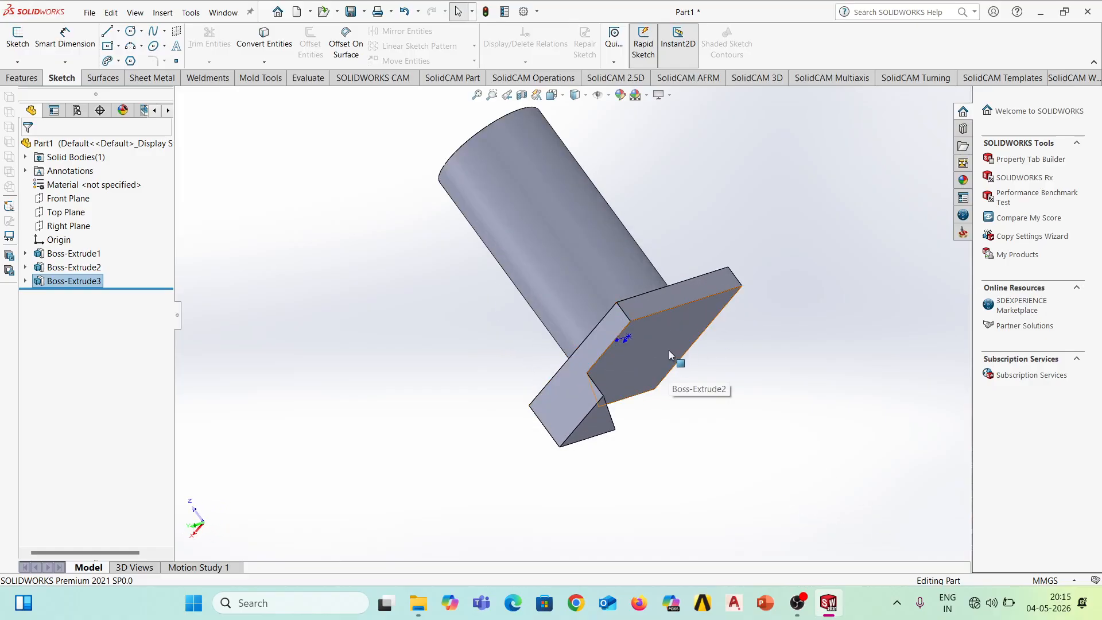
middle_click_drag(670, 351, 471, 414)
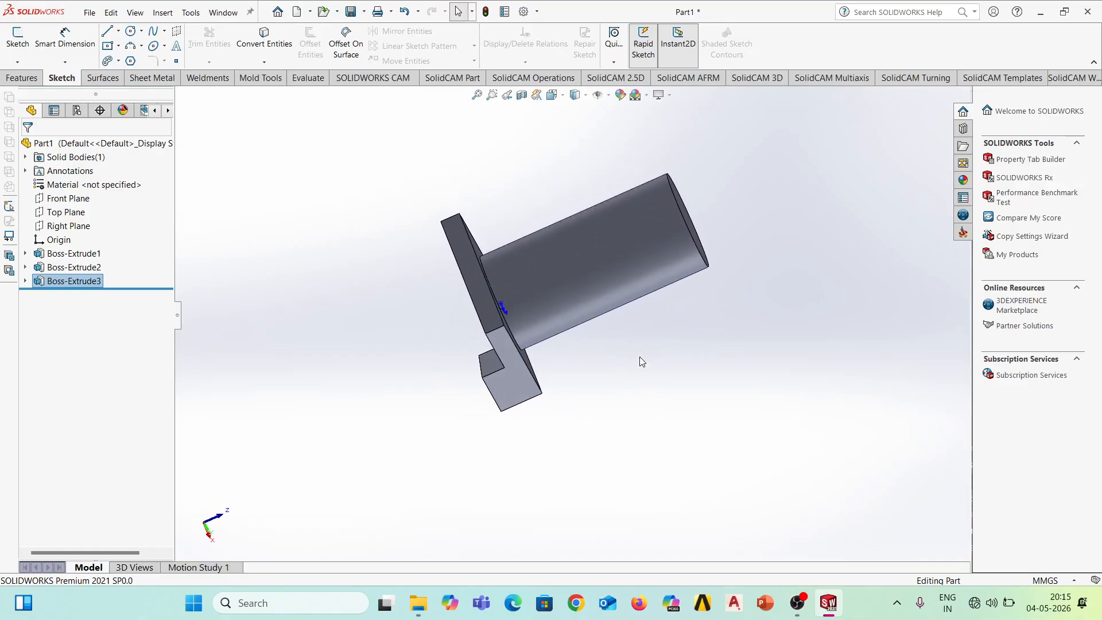
middle_click_drag(639, 358, 664, 376)
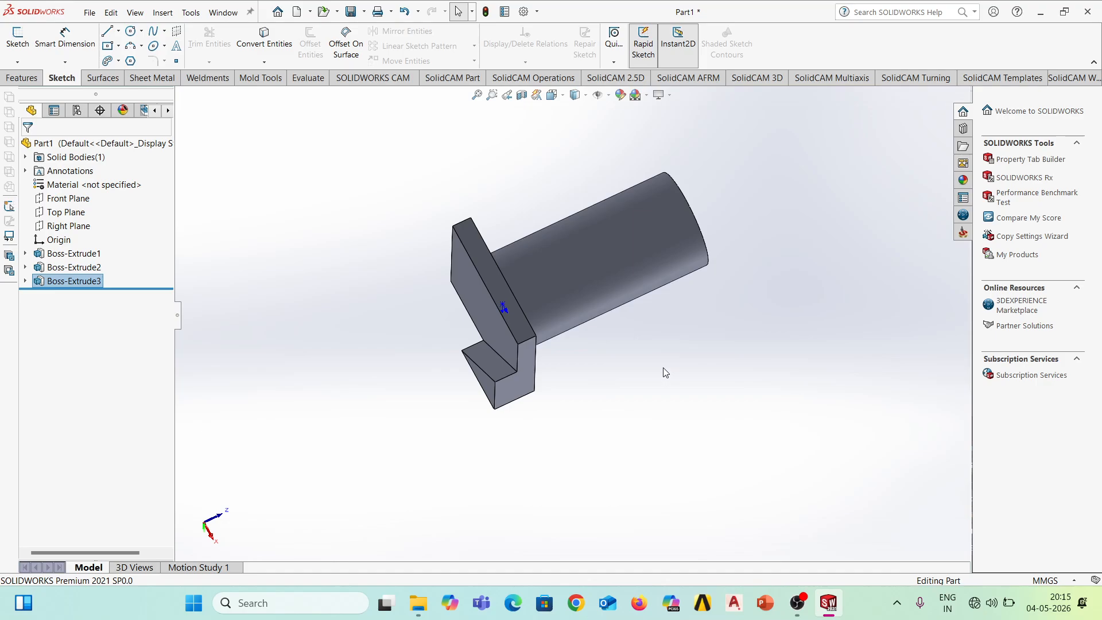